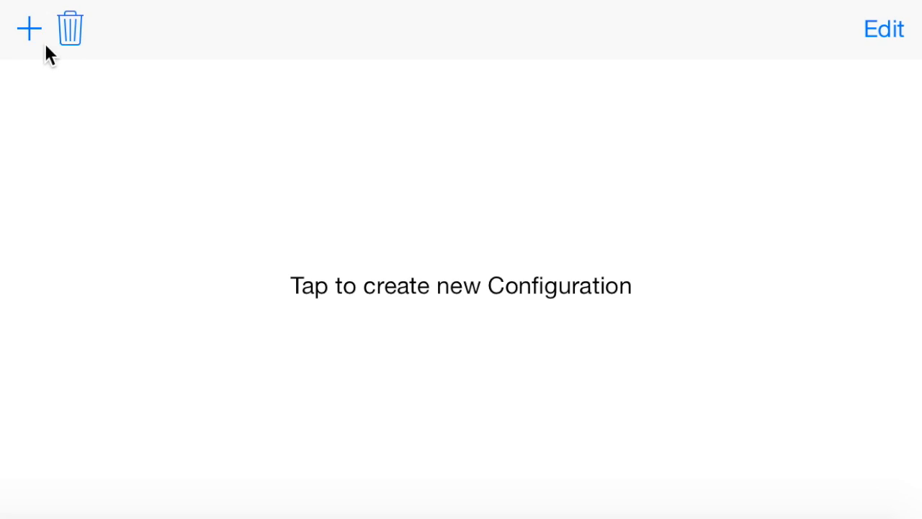
# Create a configuration with the default name and pick the galloping horse video as its first source.
pyautogui.click(382, 286)
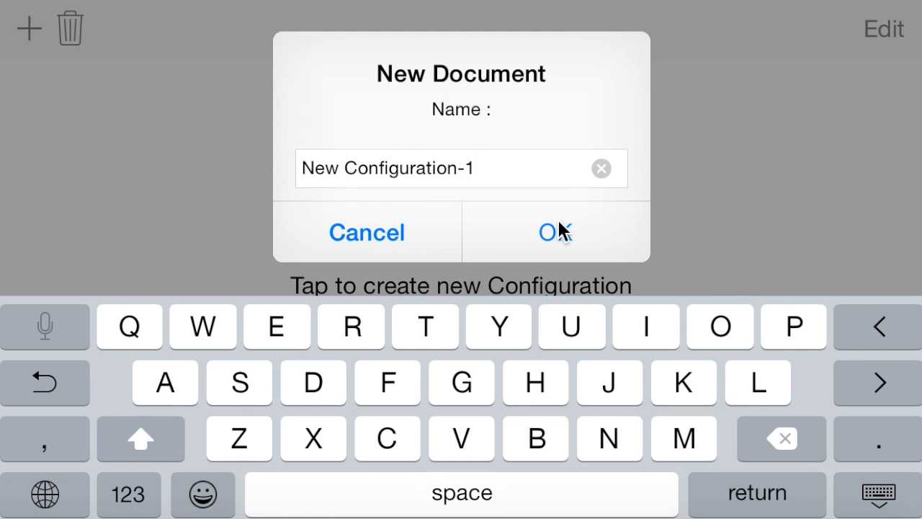
pyautogui.click(561, 229)
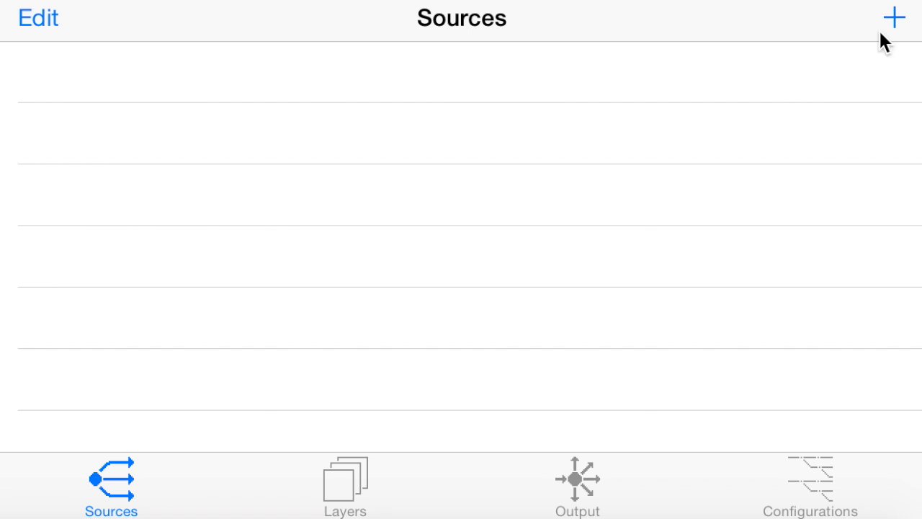
pyautogui.click(895, 19)
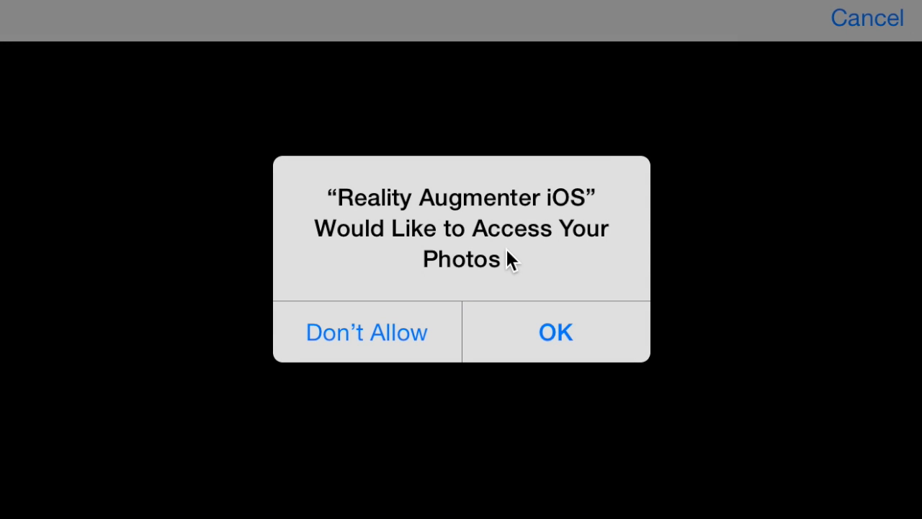
pyautogui.click(573, 332)
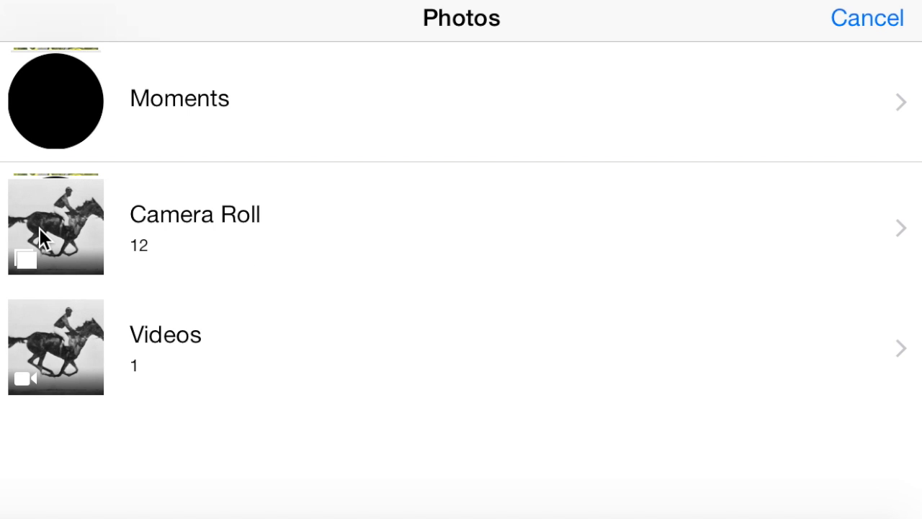
pyautogui.click(36, 342)
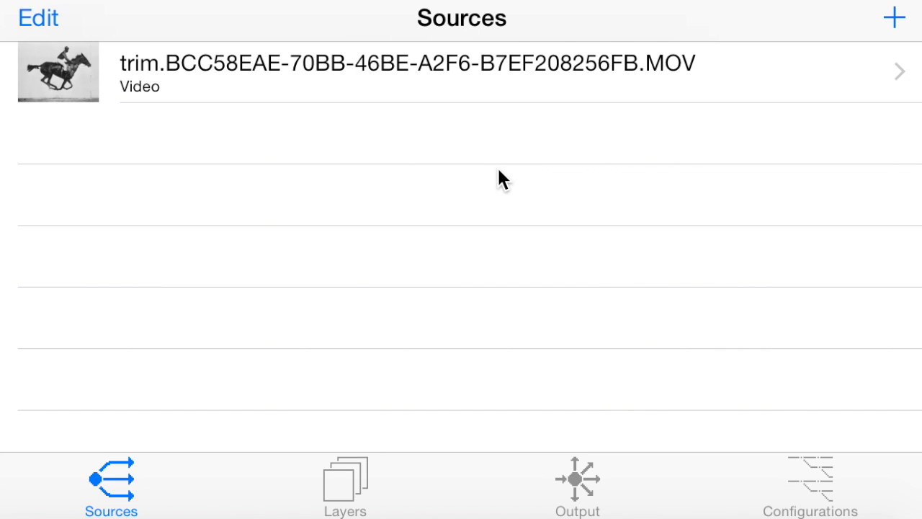
pyautogui.click(499, 72)
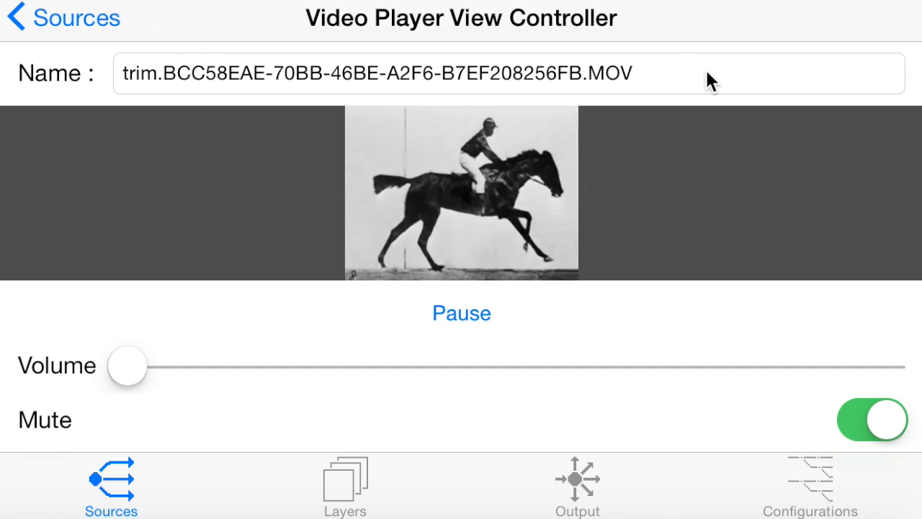
# Replace the video source's long file name with 'Horse' and return to the sources list.
pyautogui.click(705, 68)
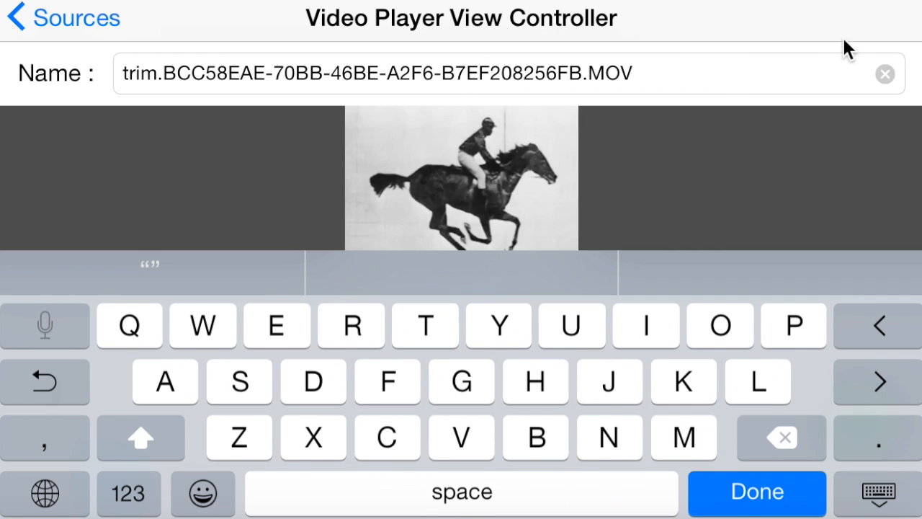
pyautogui.click(885, 74)
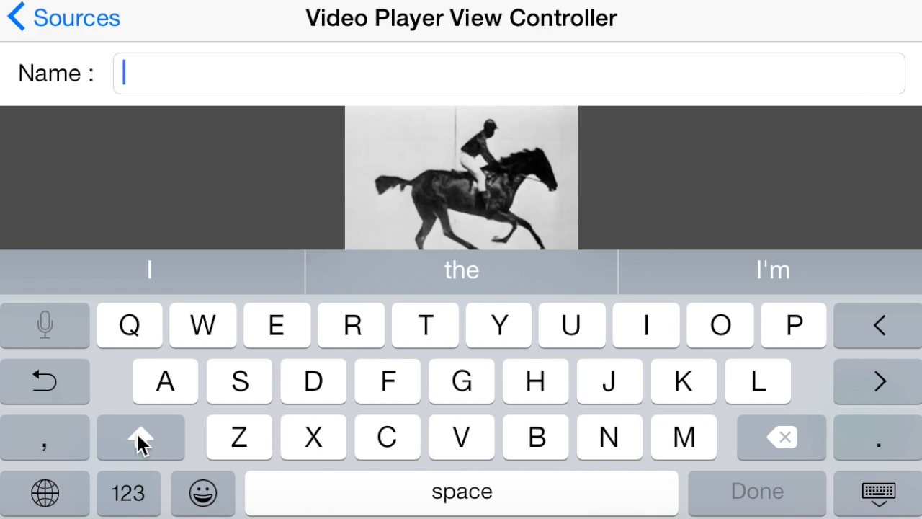
pyautogui.click(140, 437)
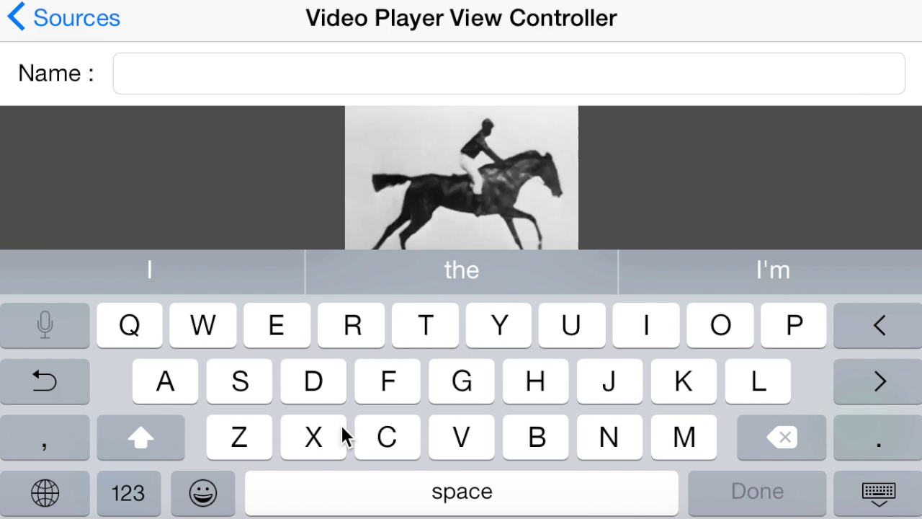
pyautogui.click(535, 382)
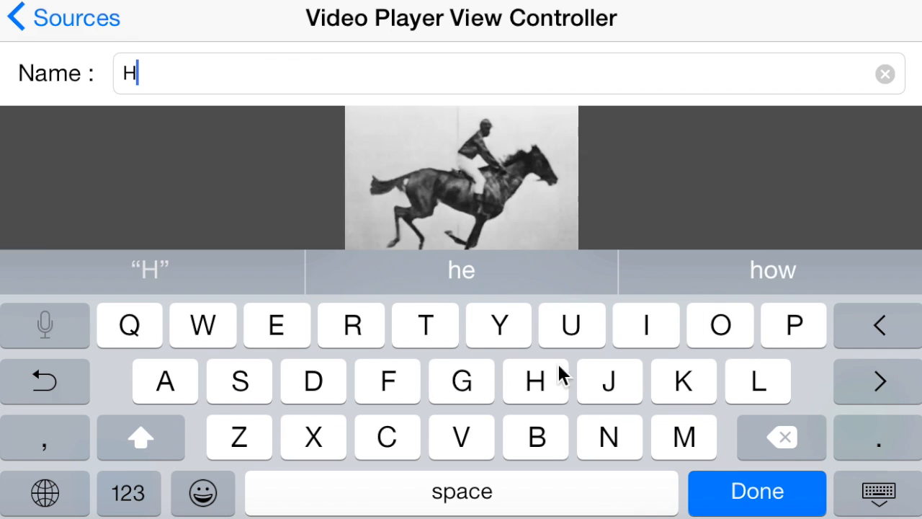
pyautogui.write('o')
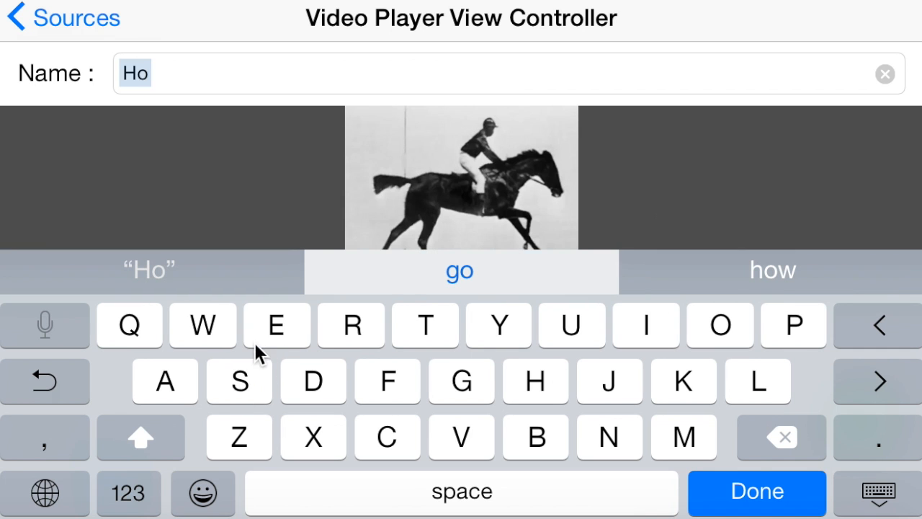
pyautogui.write('rs')
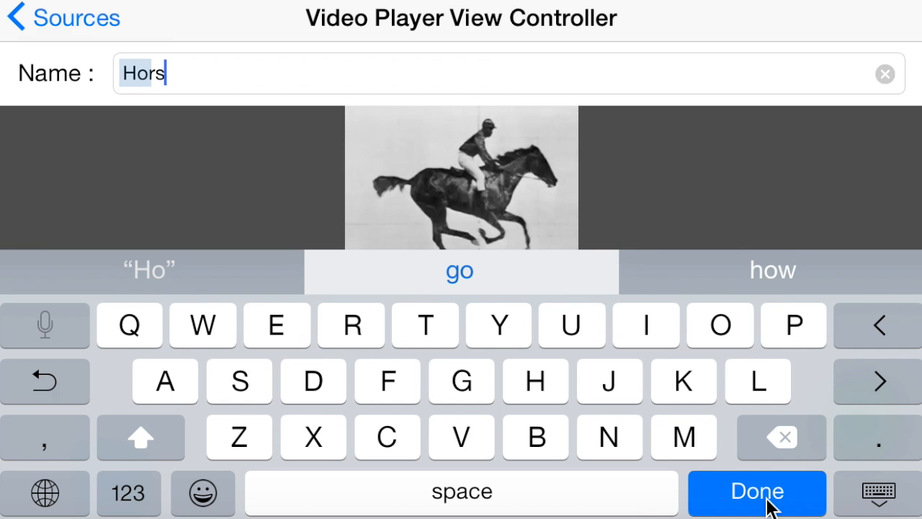
pyautogui.write('e')
pyautogui.click(757, 491)
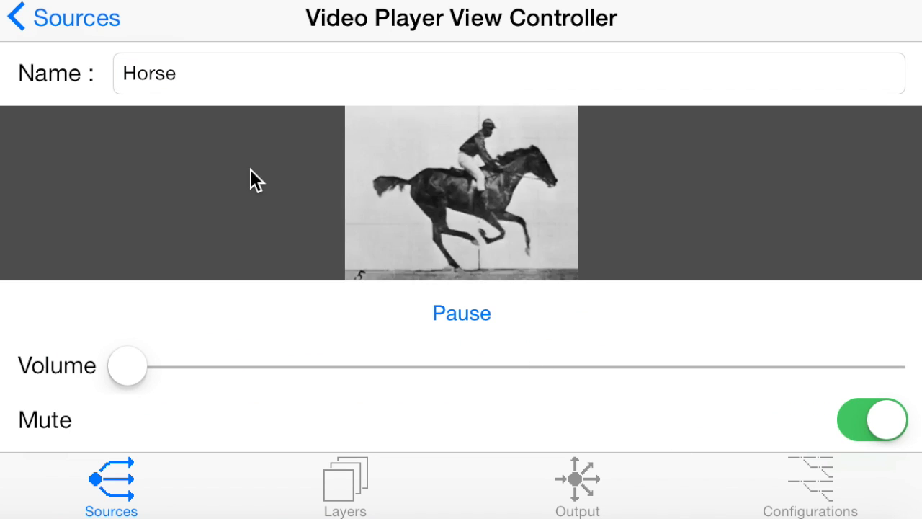
pyautogui.click(75, 26)
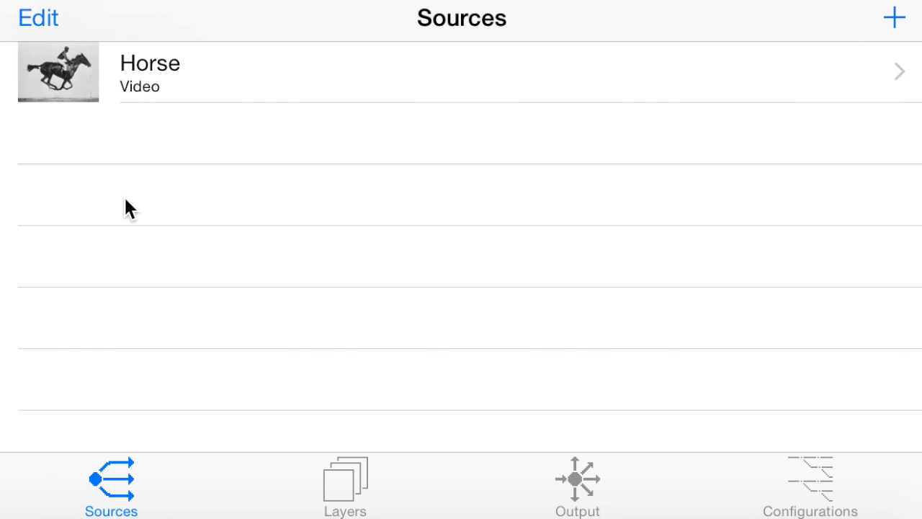
# Add the black circle image from Moments as a second source and open its details.
pyautogui.click(897, 18)
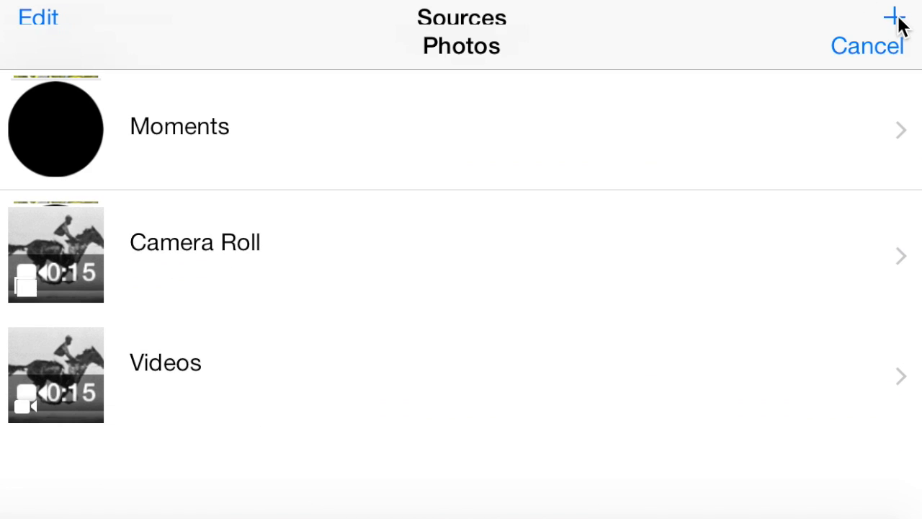
pyautogui.click(60, 116)
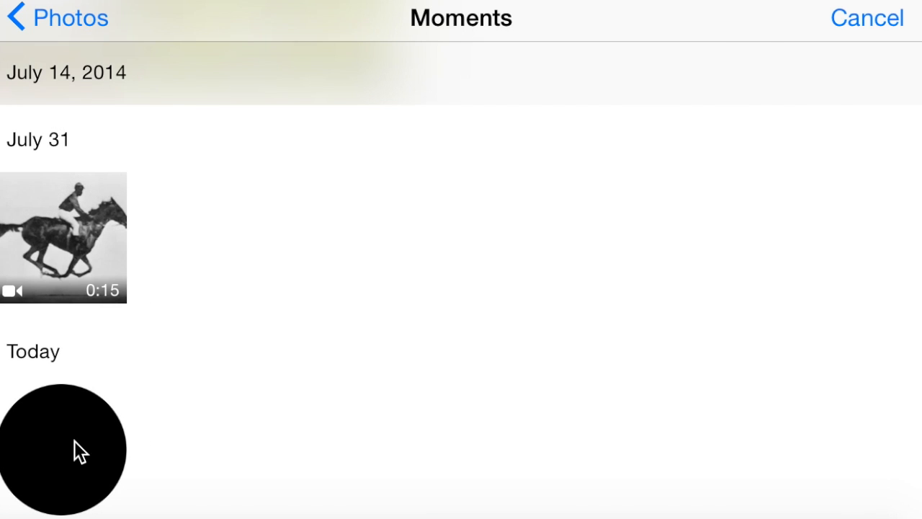
pyautogui.click(75, 440)
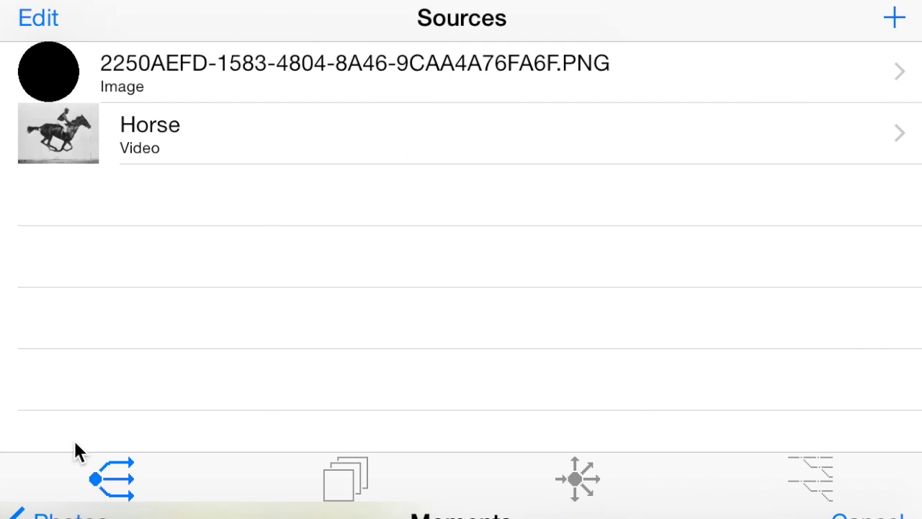
pyautogui.click(343, 66)
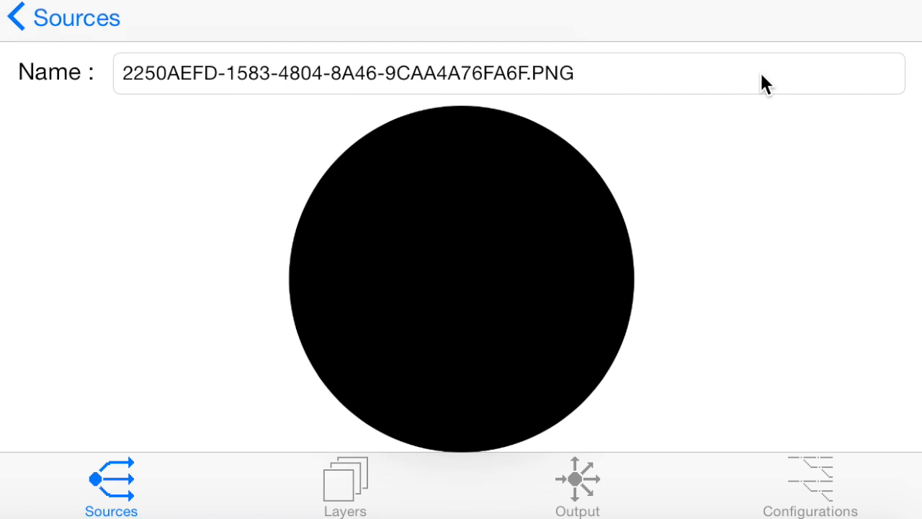
# Rename the circle image source to 'Circle' and return to the sources list.
pyautogui.click(762, 83)
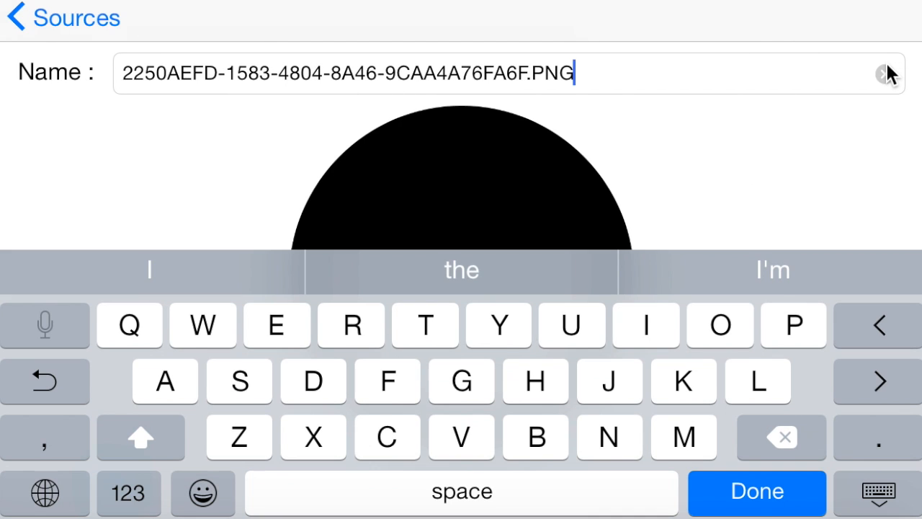
pyautogui.click(888, 75)
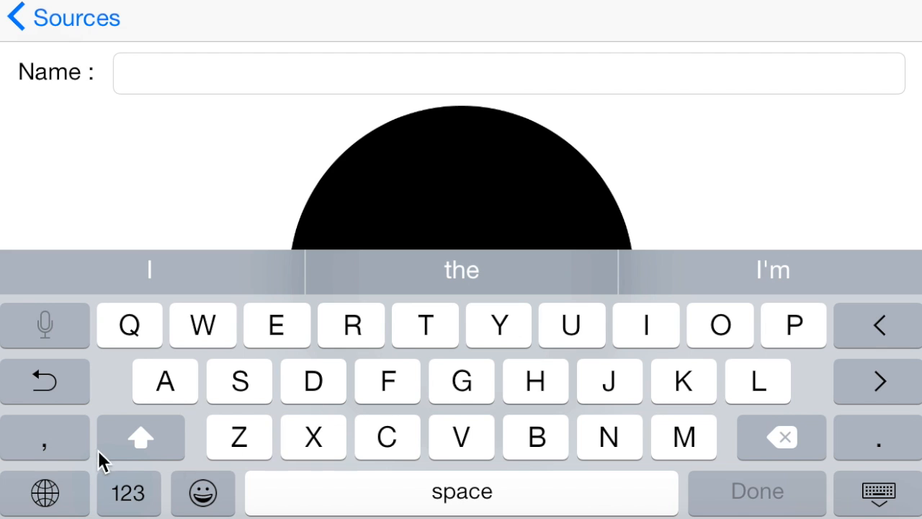
pyautogui.press('shift')
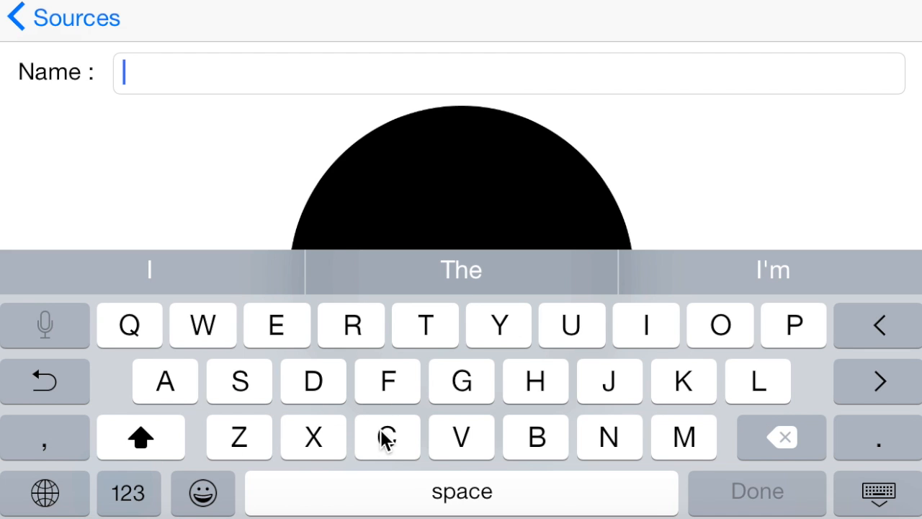
pyautogui.write('Ci')
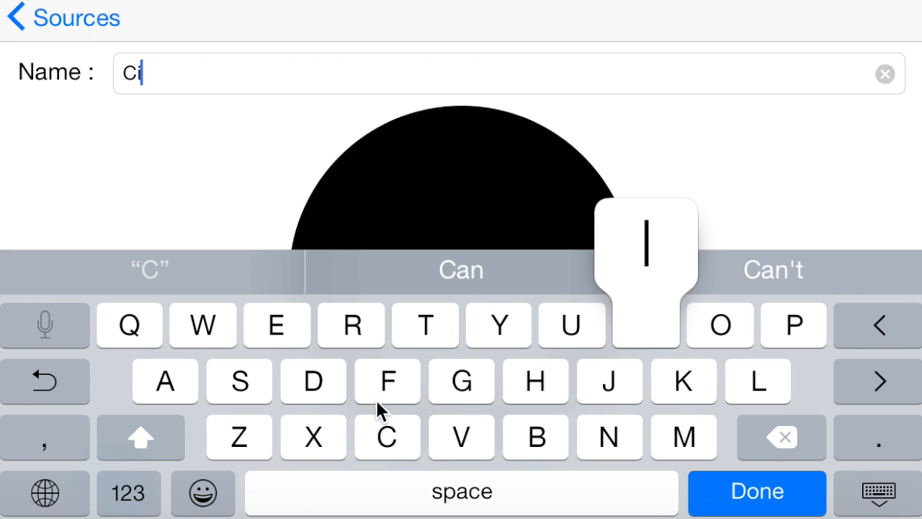
pyautogui.write('rc')
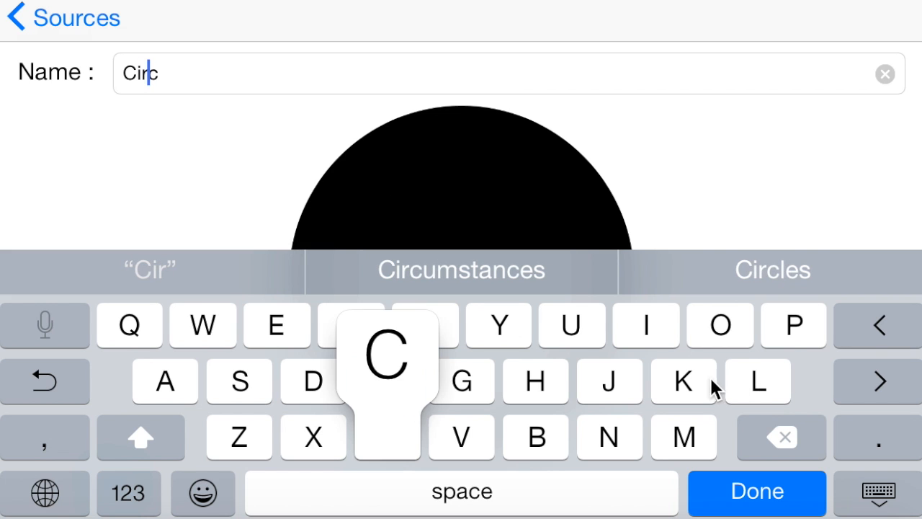
pyautogui.click(758, 380)
pyautogui.click(276, 324)
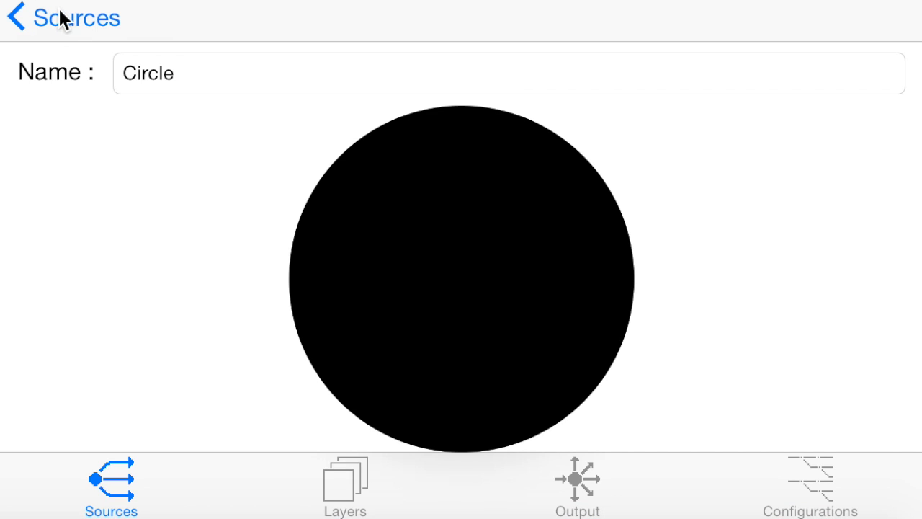
pyautogui.click(61, 17)
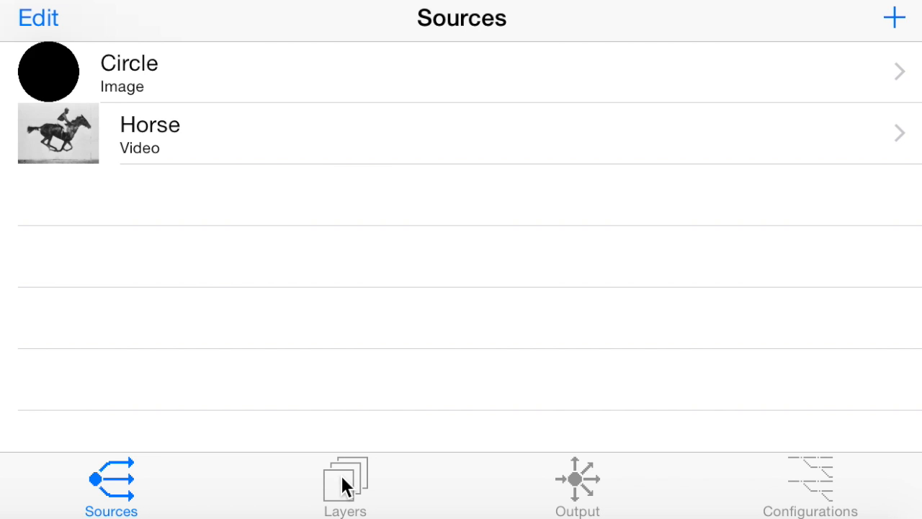
# Add the first waterfall photo from Camera Roll as a third source and open its details.
pyautogui.click(897, 18)
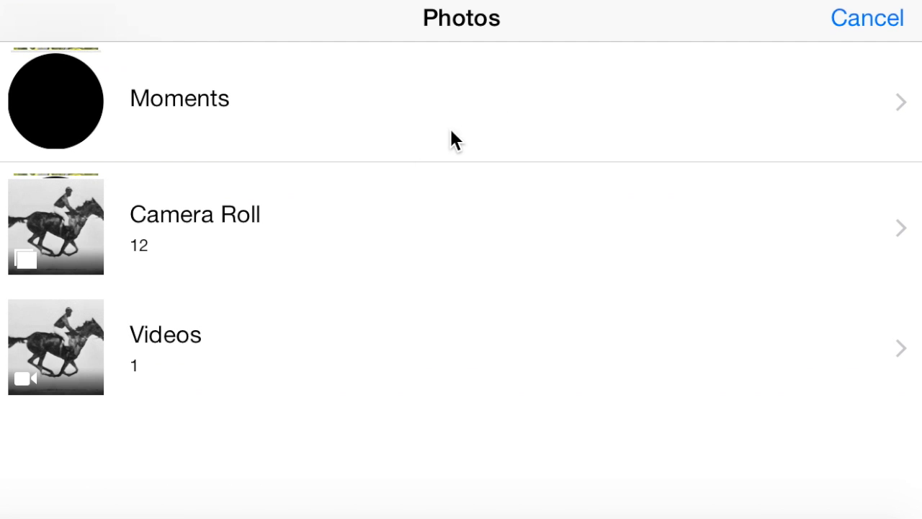
pyautogui.click(55, 260)
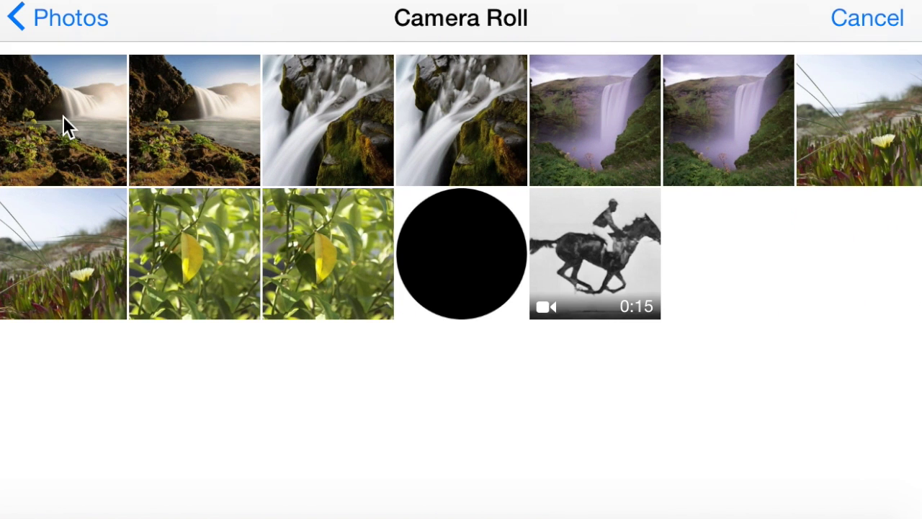
pyautogui.click(63, 116)
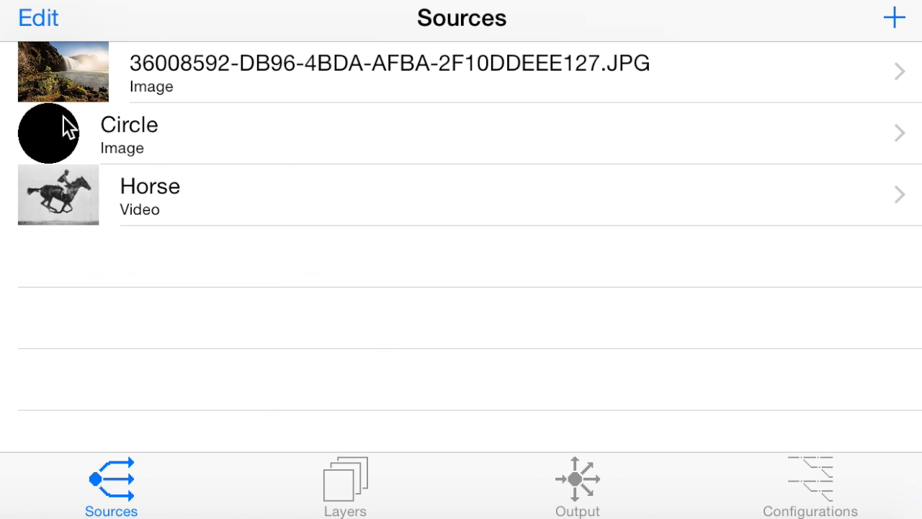
pyautogui.click(293, 69)
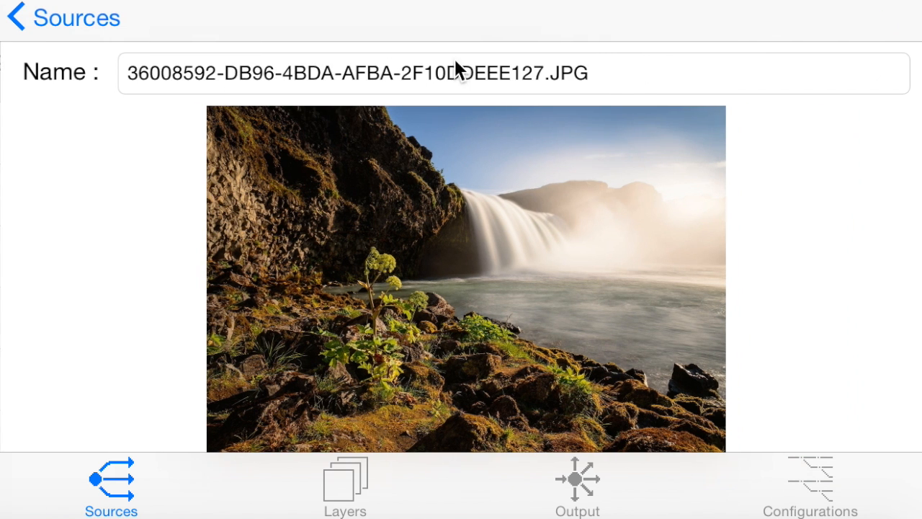
# Rename the waterfall image source to 'Waterfall' and return to the sources list.
pyautogui.click(828, 59)
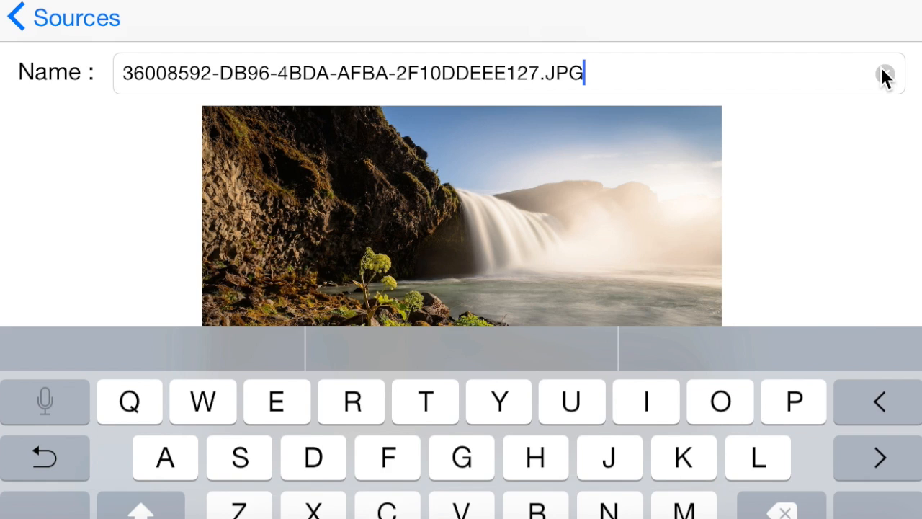
pyautogui.hotkey('ctrl', 'BackSpace')
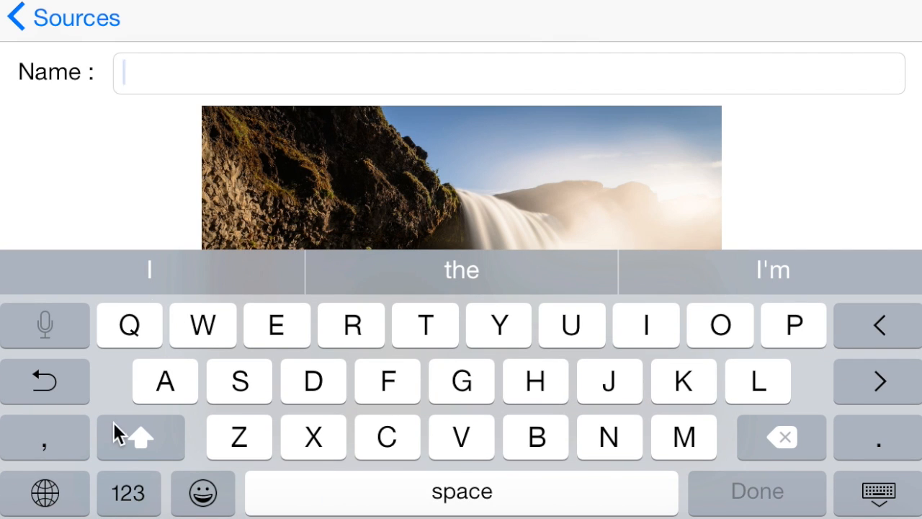
pyautogui.click(141, 438)
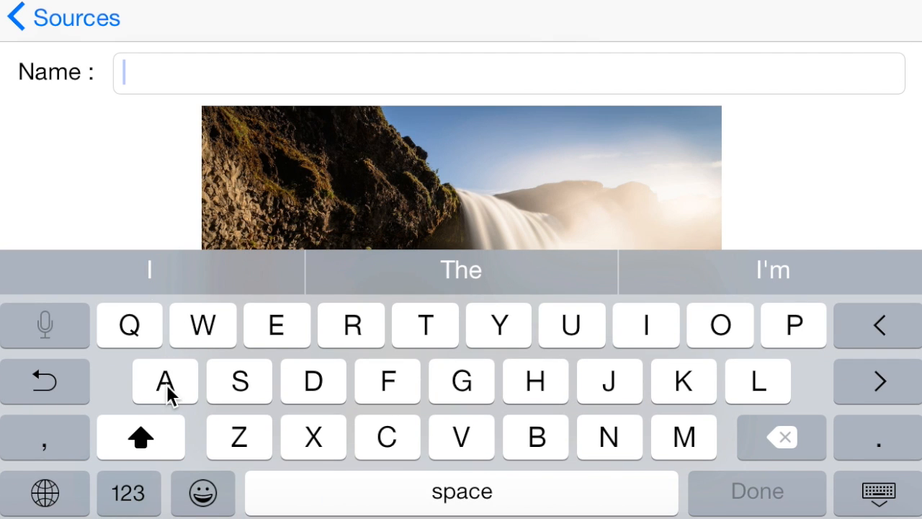
pyautogui.write('Wa')
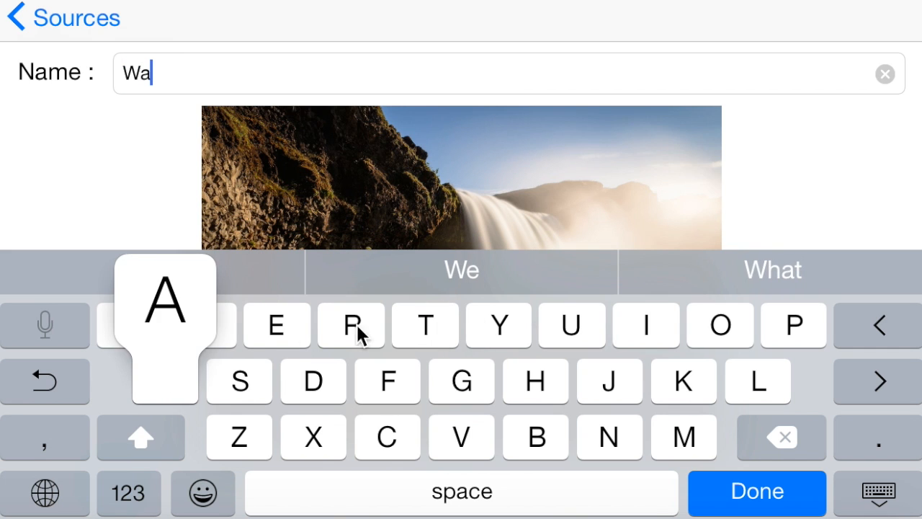
pyautogui.click(425, 325)
pyautogui.click(276, 326)
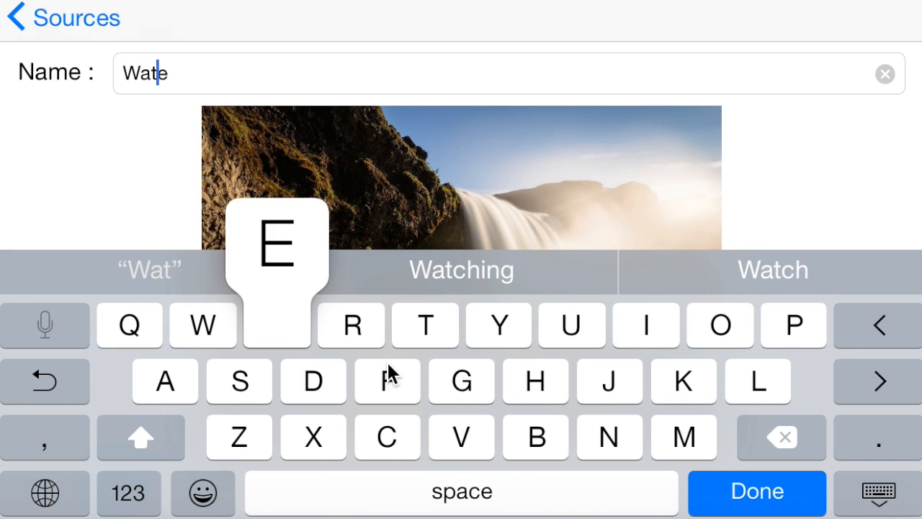
pyautogui.click(351, 326)
pyautogui.click(387, 380)
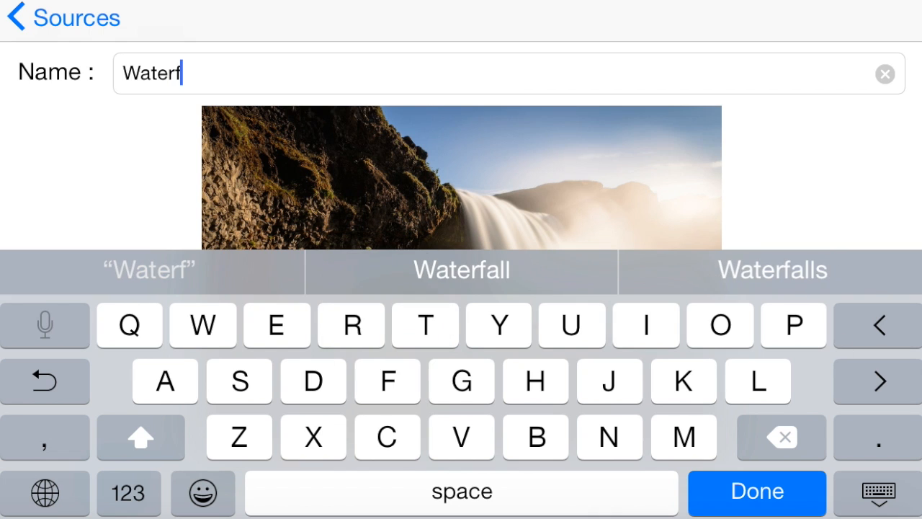
pyautogui.click(165, 380)
pyautogui.click(758, 381)
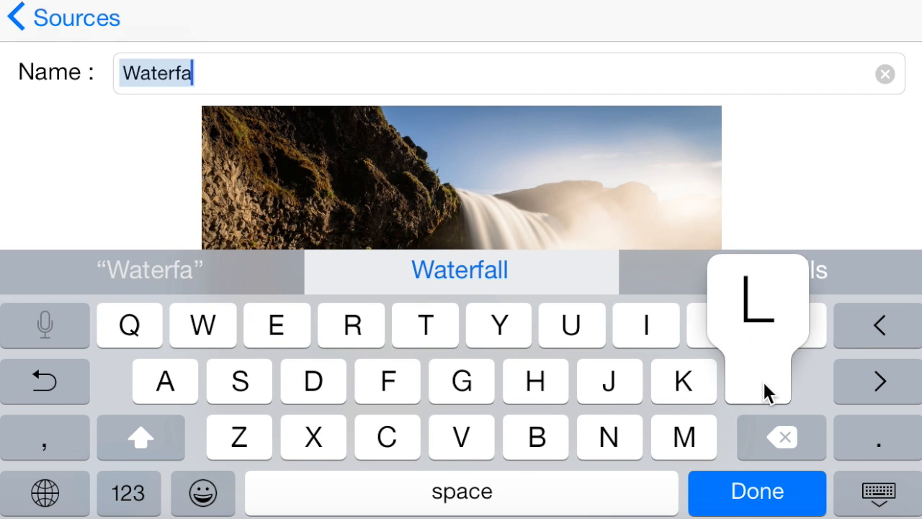
pyautogui.click(762, 379)
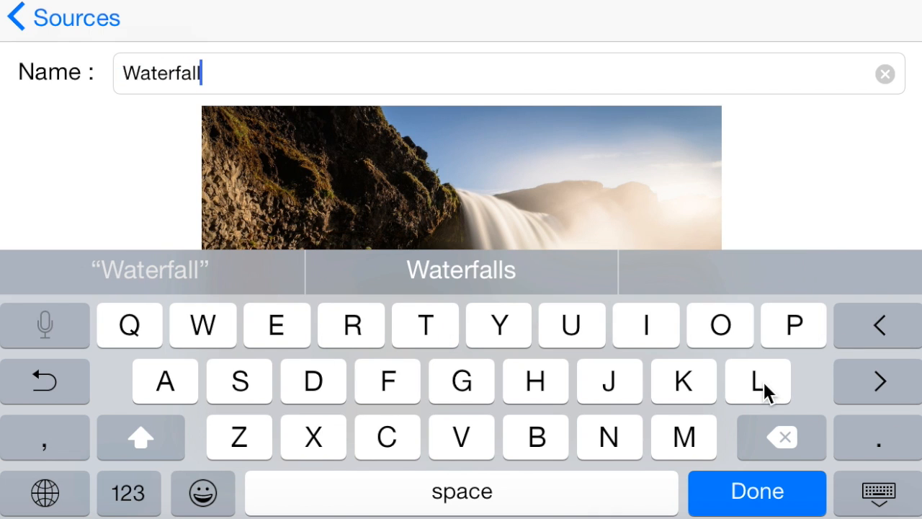
pyautogui.click(758, 491)
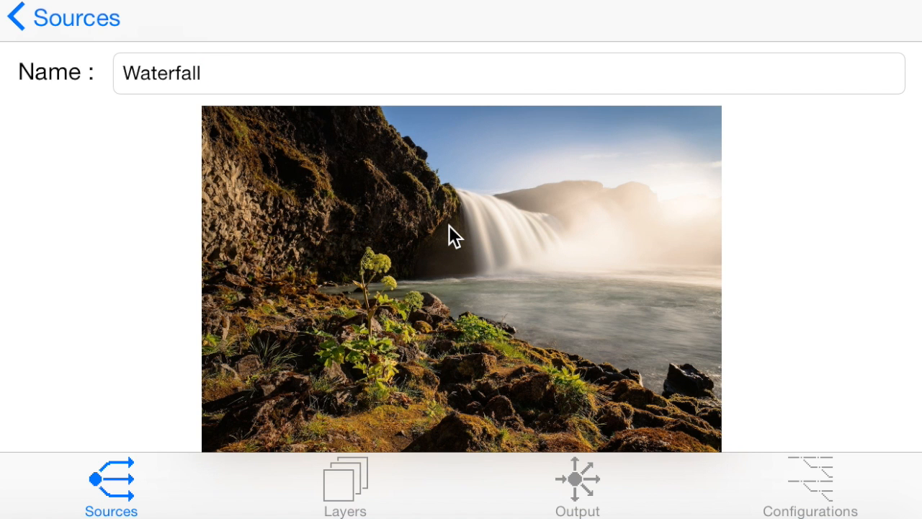
pyautogui.click(43, 17)
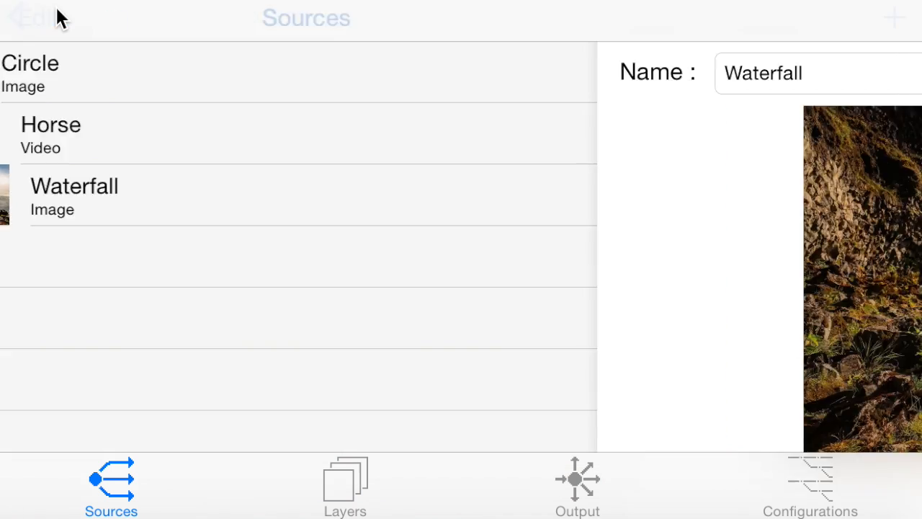
# Set layer 0's image to the Horse video and enter its geometry editor.
pyautogui.click(345, 497)
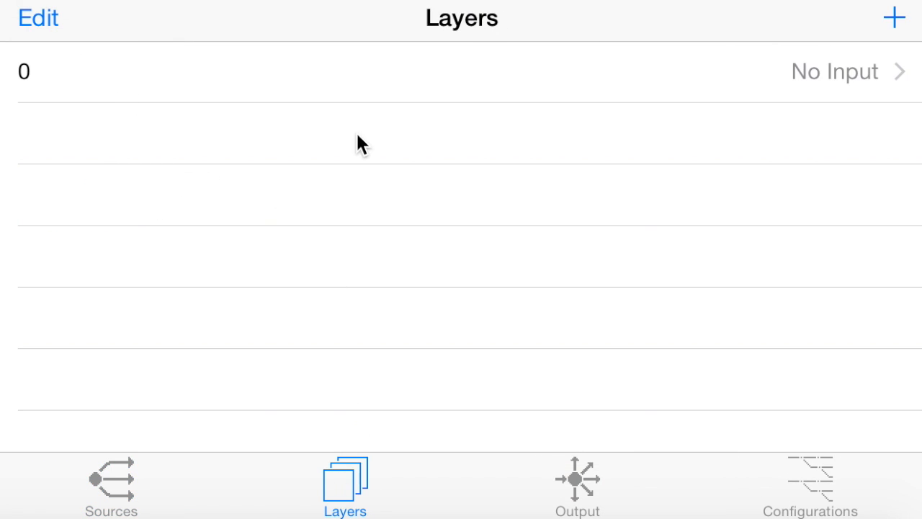
pyautogui.click(343, 67)
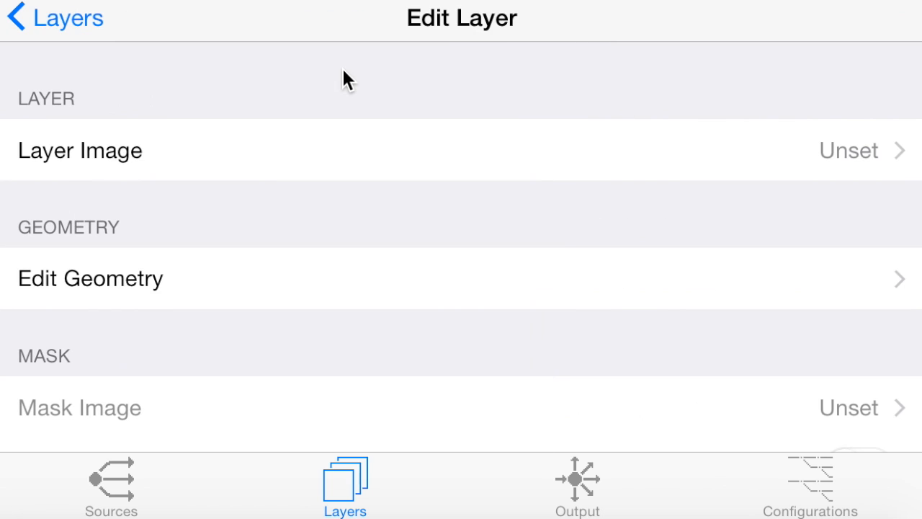
pyautogui.click(258, 162)
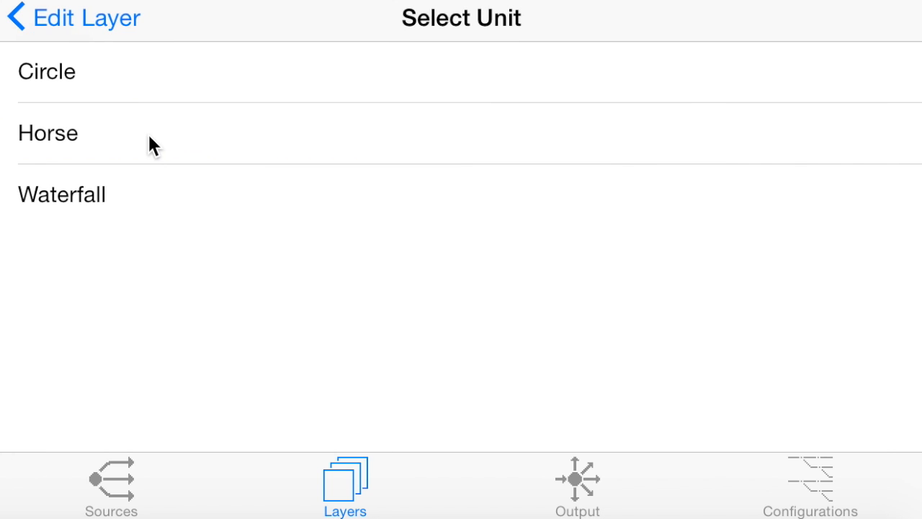
pyautogui.click(147, 132)
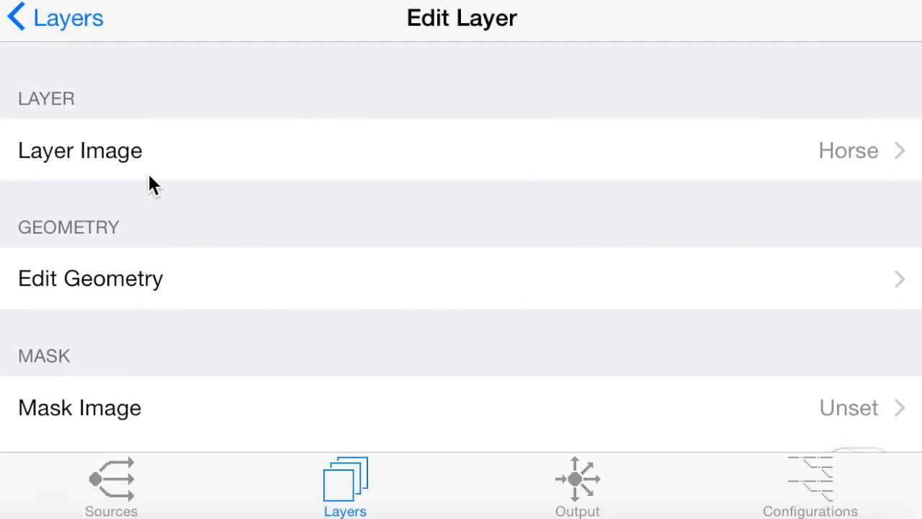
pyautogui.click(130, 276)
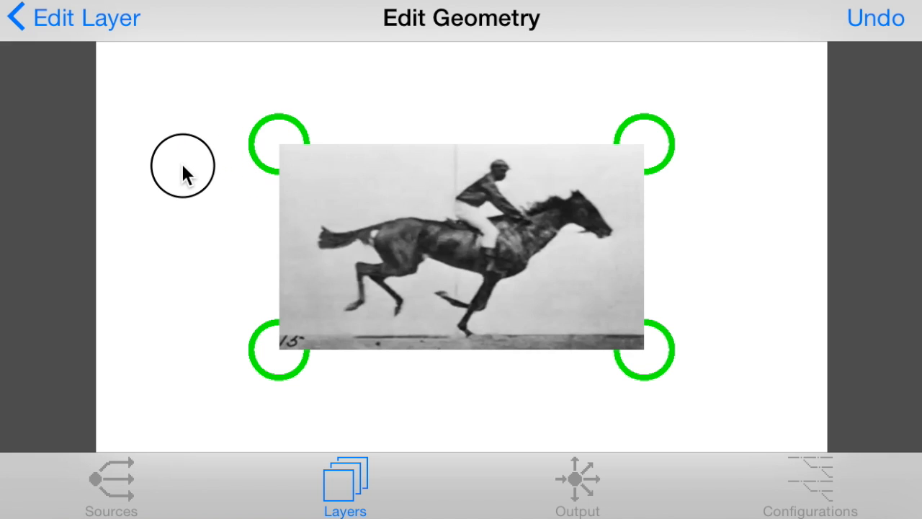
# Move the Horse layer's left corners outward, shift it left and pull the top-right corner in.
pyautogui.moveTo(159, 149); pyautogui.dragTo(143, 160)
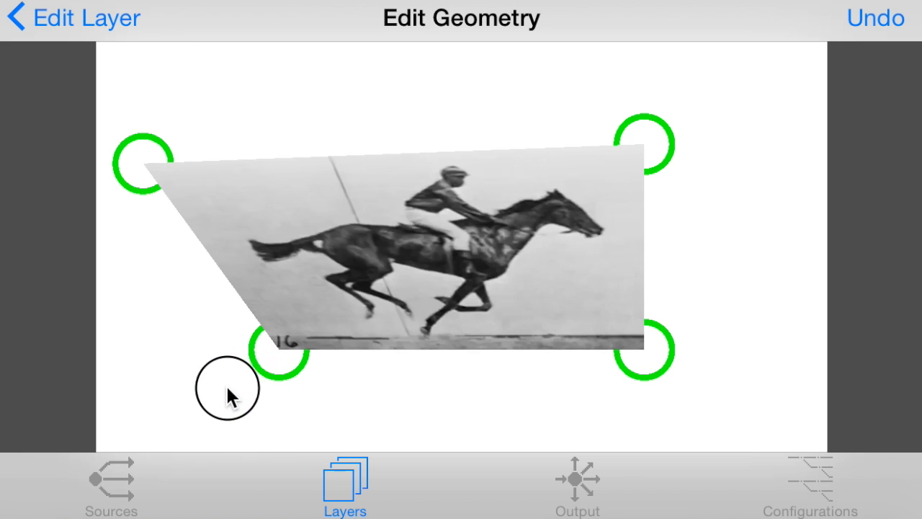
pyautogui.moveTo(190, 392); pyautogui.dragTo(155, 393)
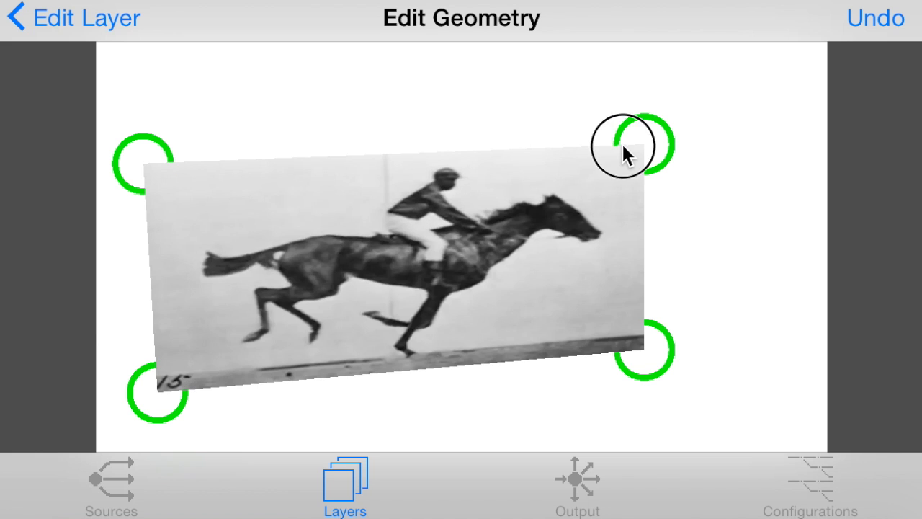
pyautogui.moveTo(548, 162); pyautogui.dragTo(515, 170)
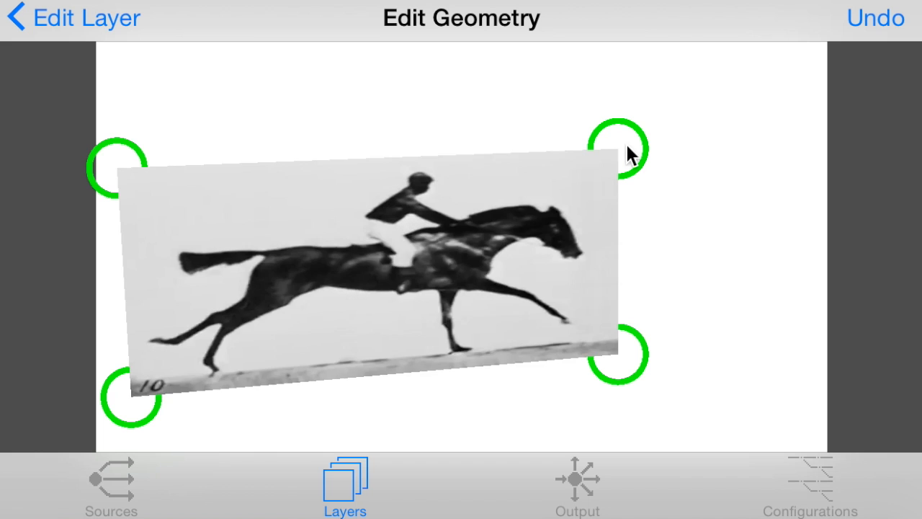
pyautogui.moveTo(618, 148)
pyautogui.mouseDown()
pyautogui.moveTo(501, 191)
pyautogui.moveTo(501, 165)
pyautogui.mouseUp()
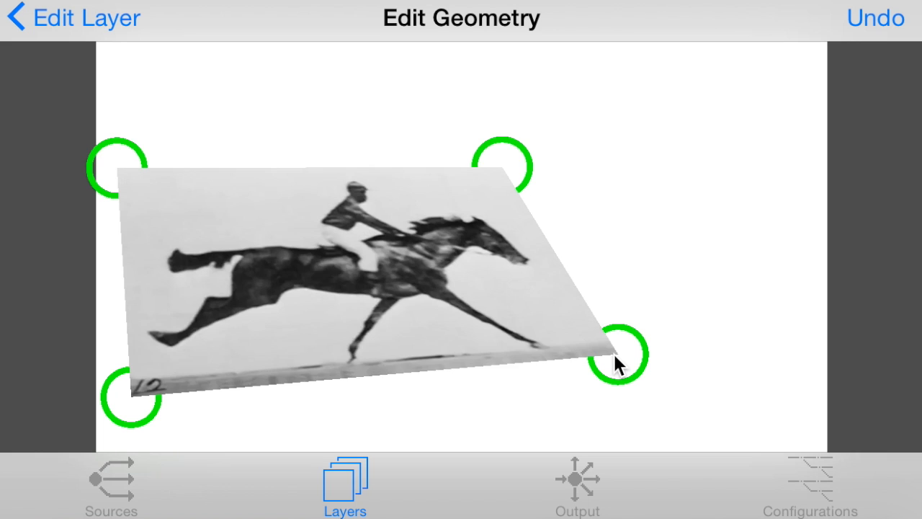
# Bring the bottom-right corner inward so the video forms a tilted quadrilateral.
pyautogui.click(613, 354)
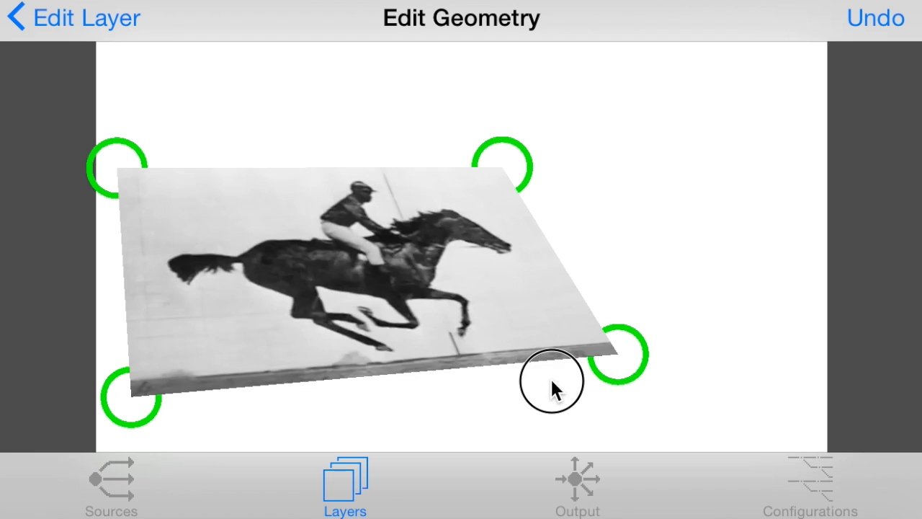
pyautogui.click(511, 395)
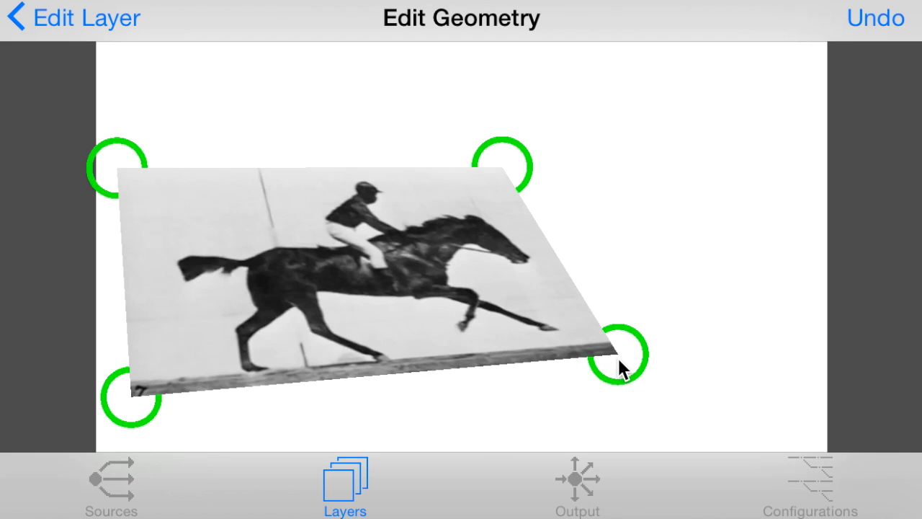
pyautogui.moveTo(616, 350); pyautogui.dragTo(539, 389)
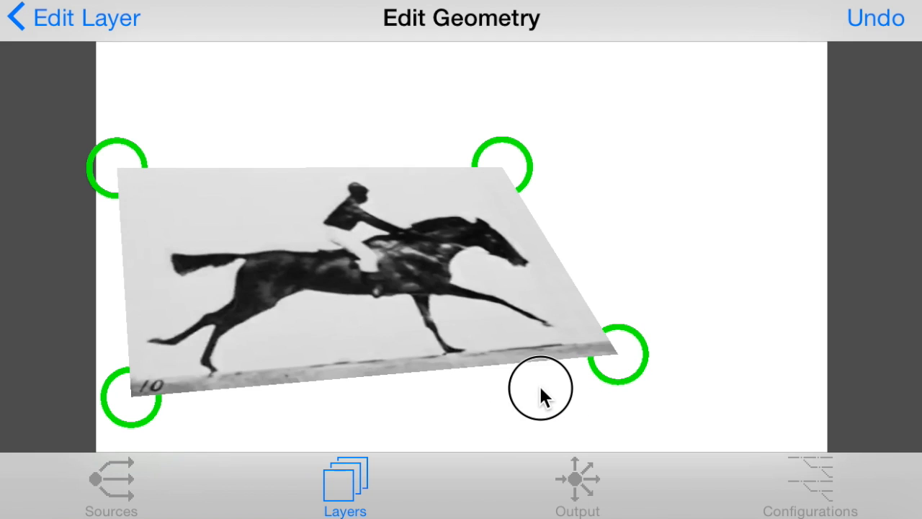
pyautogui.doubleClick(614, 360)
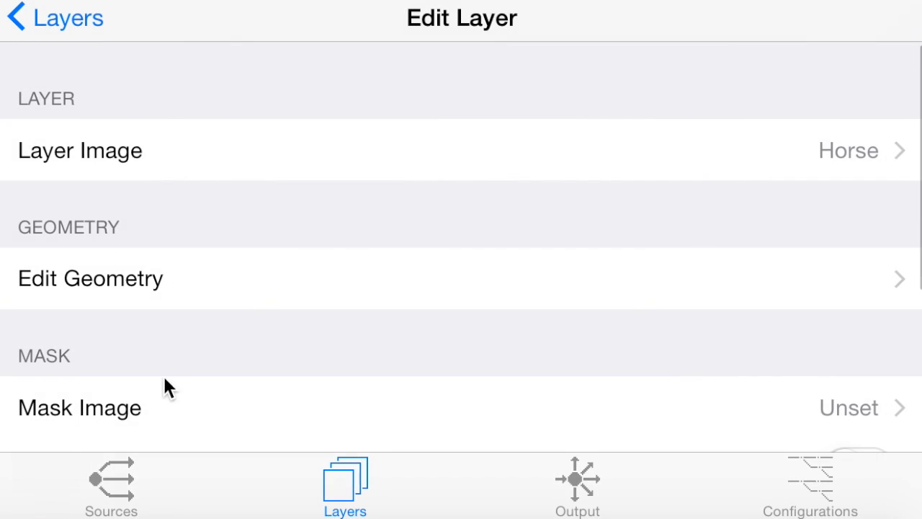
# Mask the Horse layer with the Circle image, switch Invert on, preview it and go back to the layers.
pyautogui.click(159, 407)
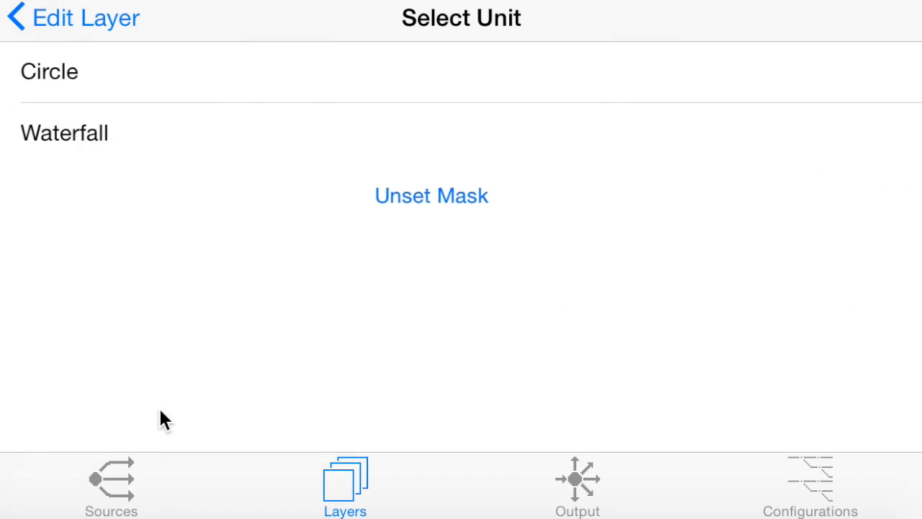
pyautogui.click(80, 71)
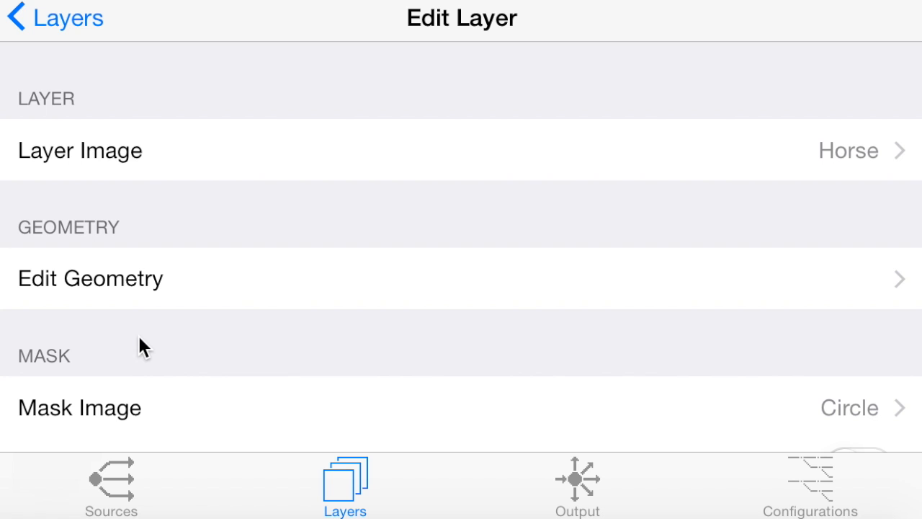
pyautogui.moveTo(279, 327); pyautogui.dragTo(258, 162)
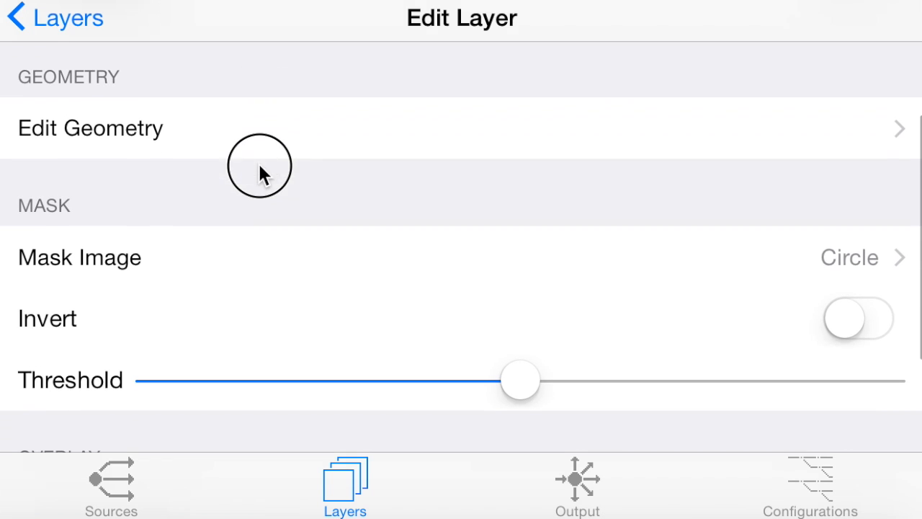
pyautogui.click(845, 305)
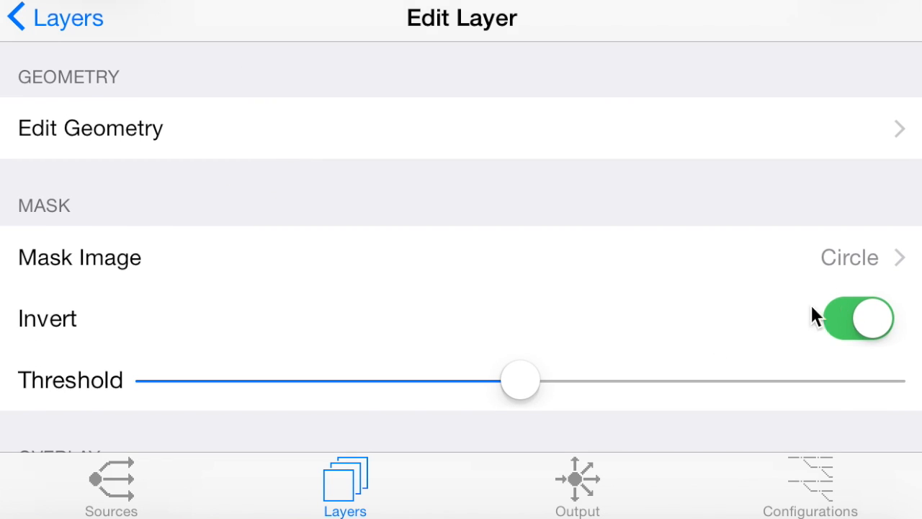
pyautogui.click(378, 126)
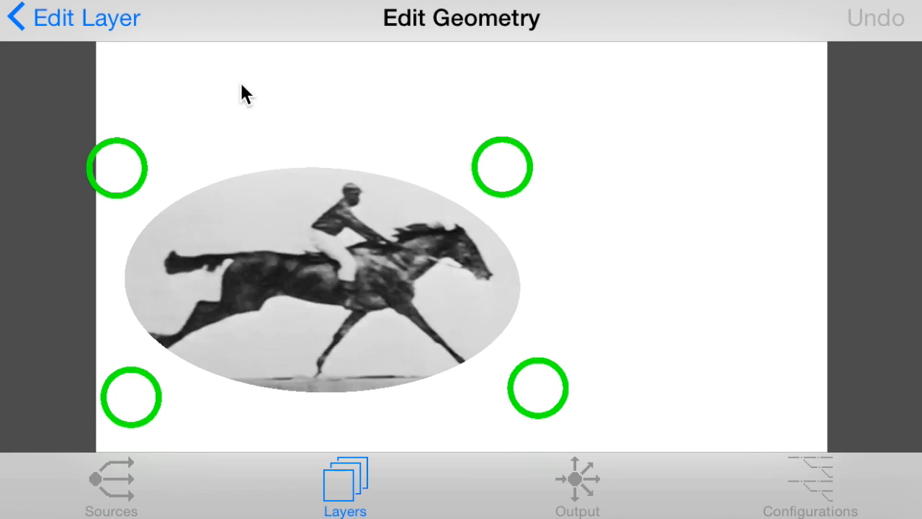
pyautogui.click(57, 20)
pyautogui.click(58, 21)
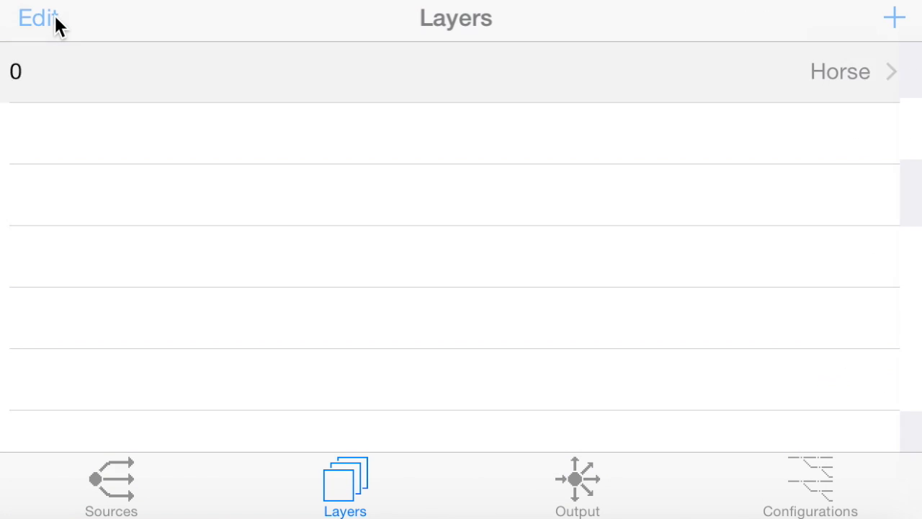
# Add a new layer showing the Waterfall image and enter its geometry editor.
pyautogui.click(896, 20)
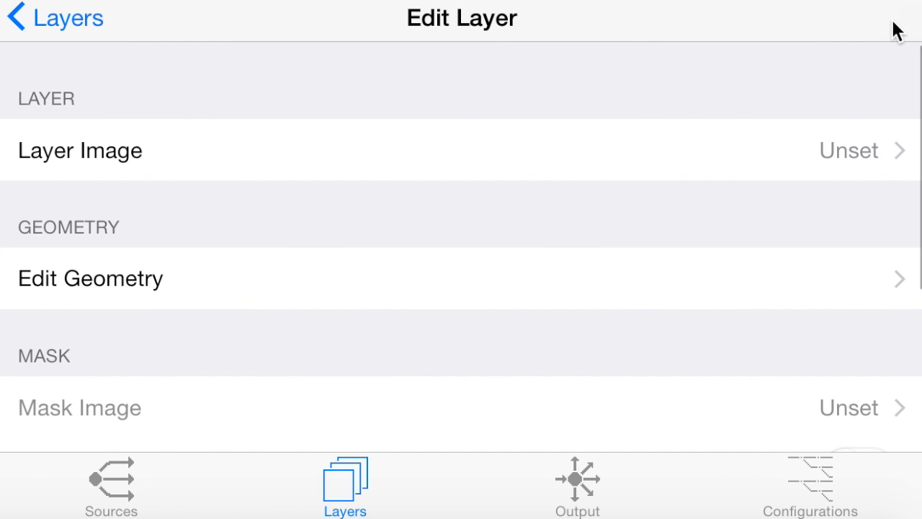
pyautogui.click(575, 148)
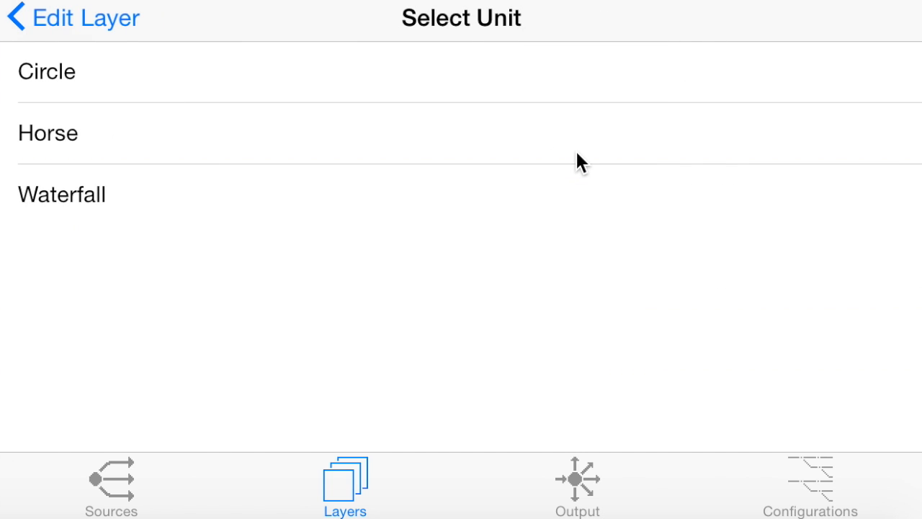
pyautogui.click(204, 197)
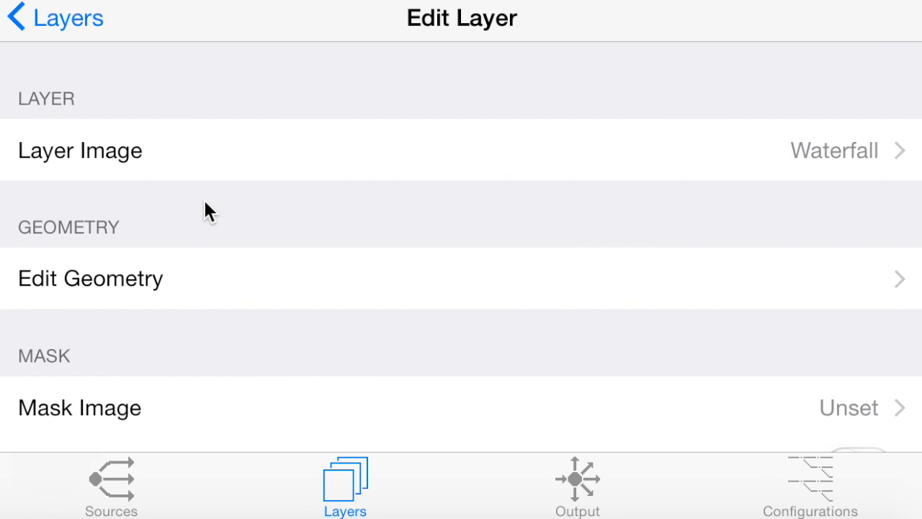
pyautogui.click(155, 280)
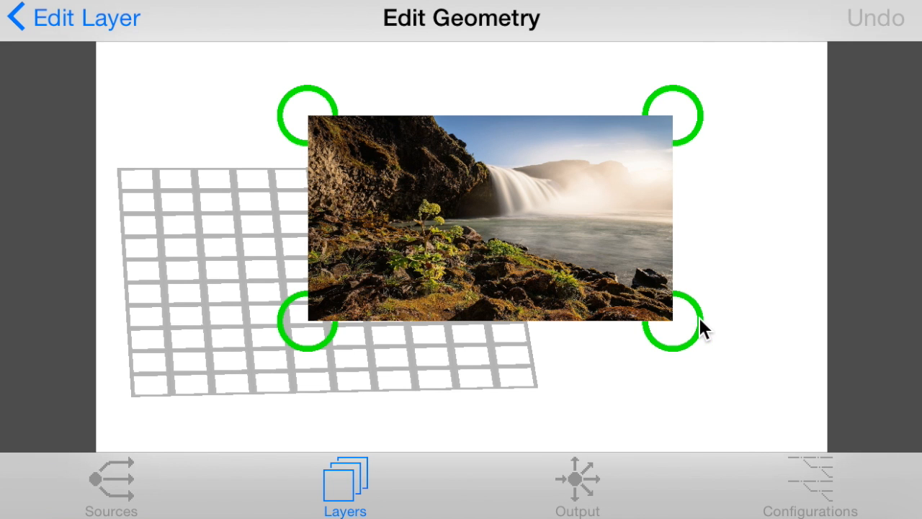
# Adjust the Waterfall image's bottom-right corner and move the image right over the grid.
pyautogui.click(676, 317)
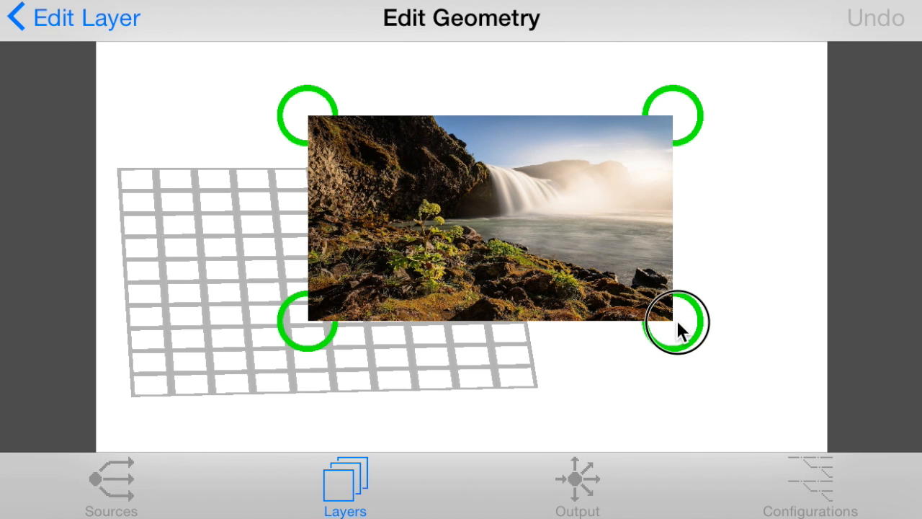
pyautogui.moveTo(754, 366); pyautogui.dragTo(783, 392)
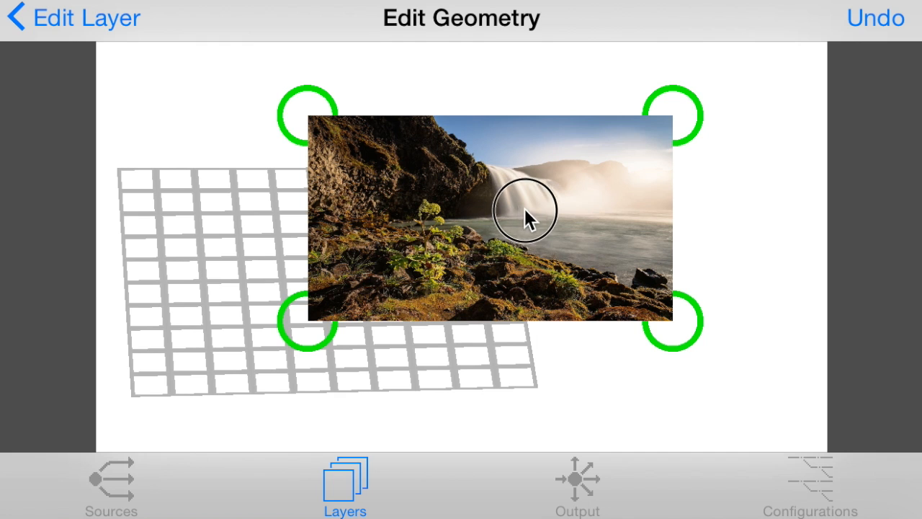
pyautogui.moveTo(618, 240)
pyautogui.mouseDown()
pyautogui.moveTo(672, 281)
pyautogui.moveTo(722, 277)
pyautogui.mouseUp()
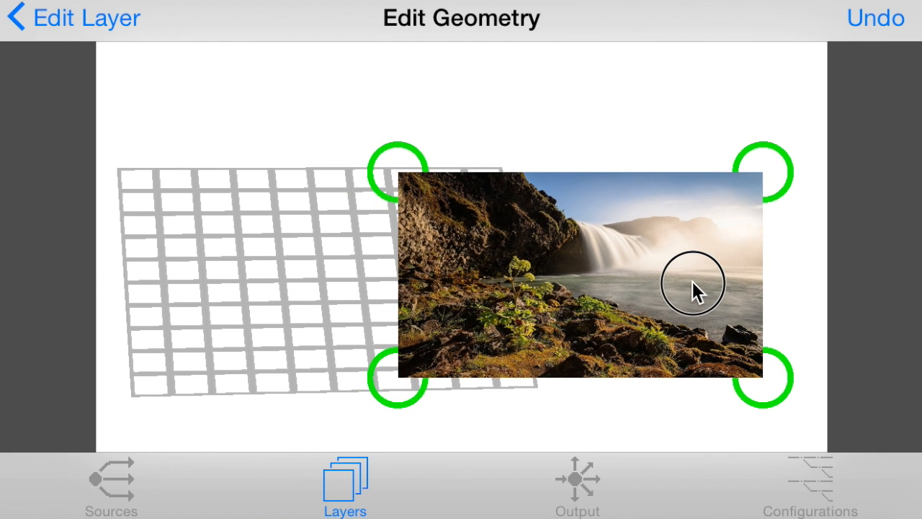
pyautogui.moveTo(723, 276); pyautogui.dragTo(746, 277)
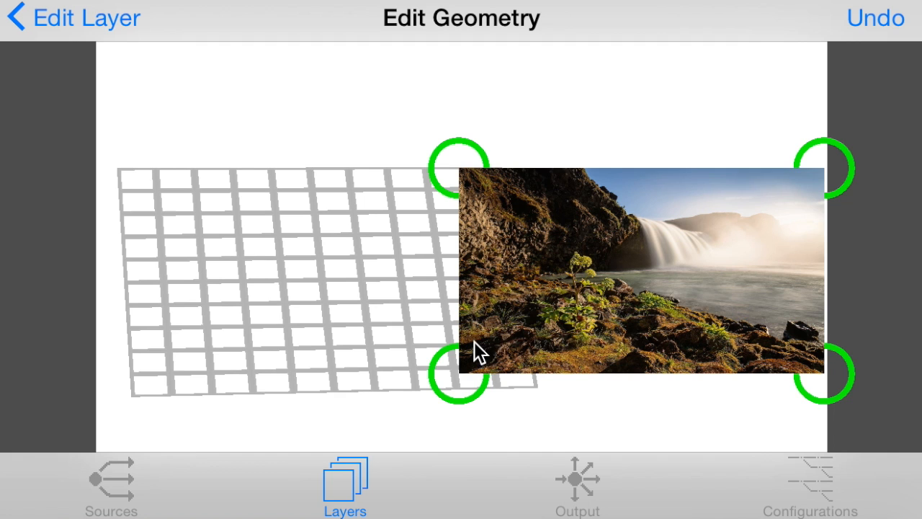
# Pull the bottom-left and top-left corners right to slant the left edge, then return to layer settings.
pyautogui.moveTo(461, 385); pyautogui.dragTo(542, 395)
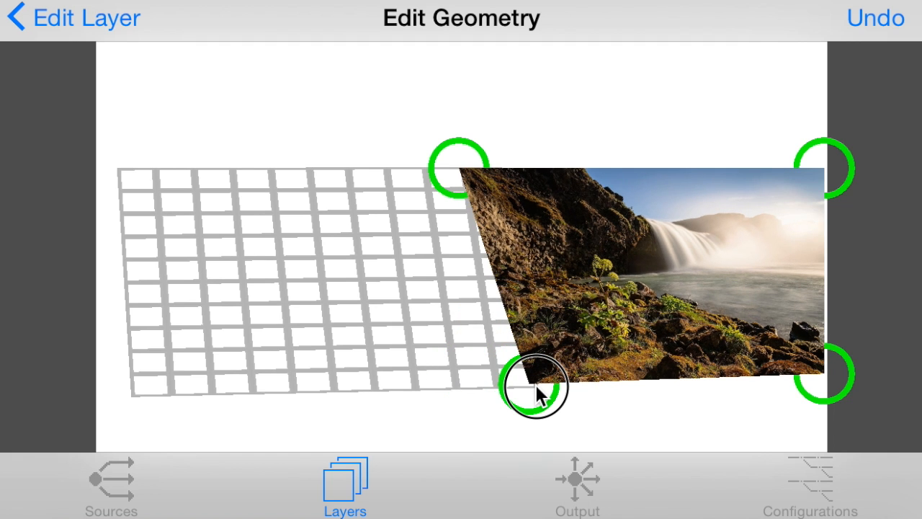
pyautogui.moveTo(542, 395); pyautogui.dragTo(544, 396)
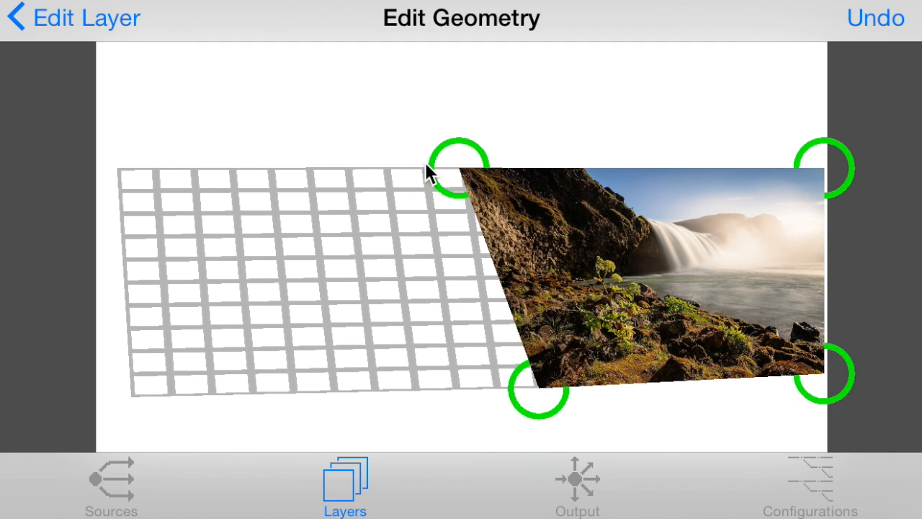
pyautogui.moveTo(446, 164)
pyautogui.mouseDown()
pyautogui.moveTo(504, 162)
pyautogui.moveTo(510, 173)
pyautogui.mouseUp()
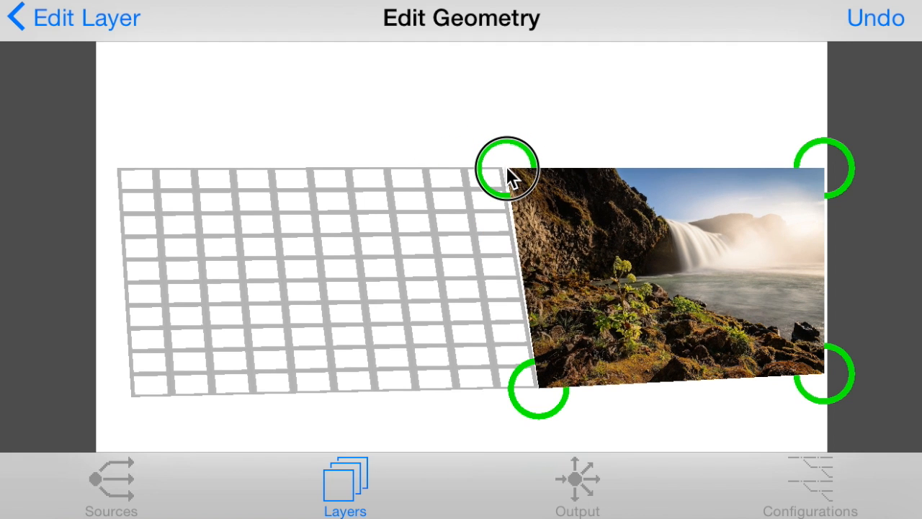
pyautogui.moveTo(506, 171); pyautogui.dragTo(506, 165)
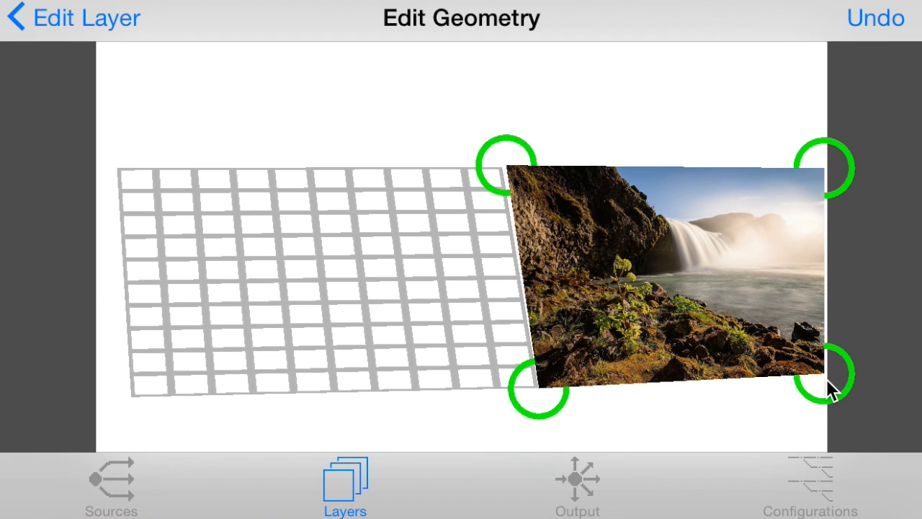
pyautogui.click(70, 18)
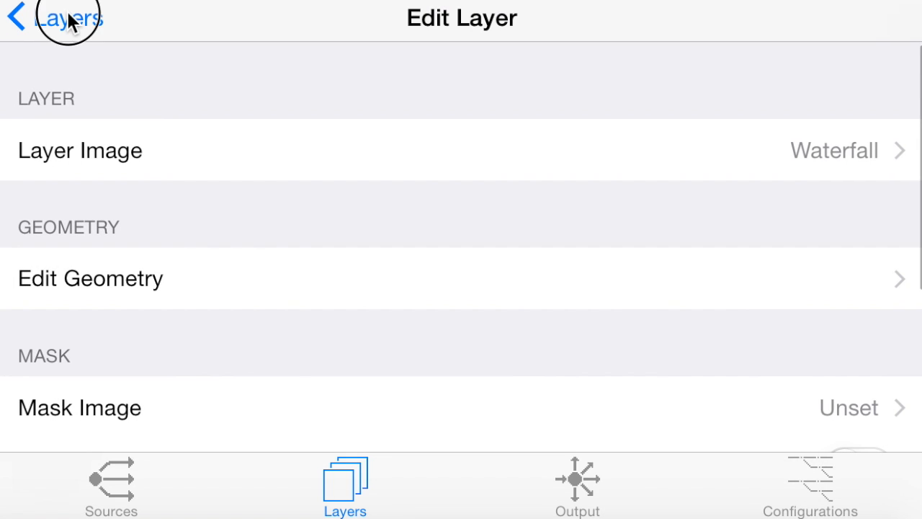
# Move the Horse layer below Waterfall in the layers list order.
pyautogui.click(71, 18)
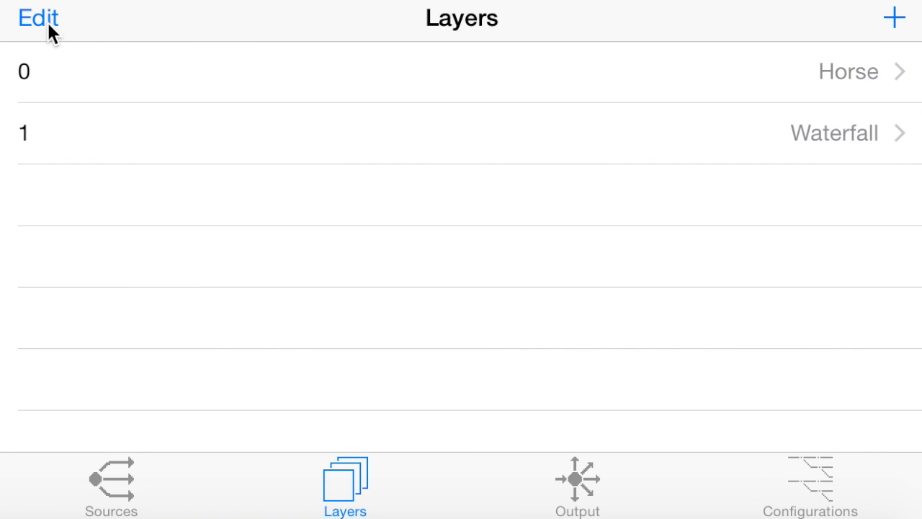
pyautogui.click(40, 18)
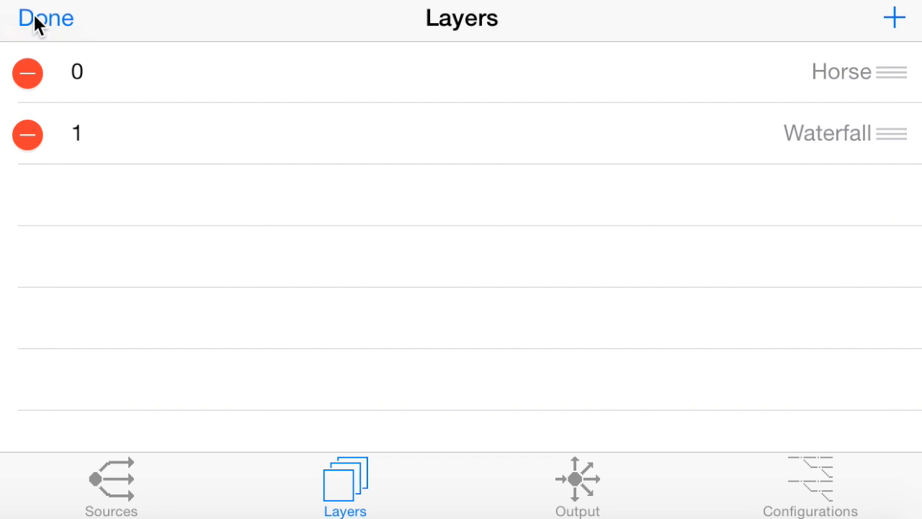
pyautogui.moveTo(888, 72); pyautogui.dragTo(896, 171)
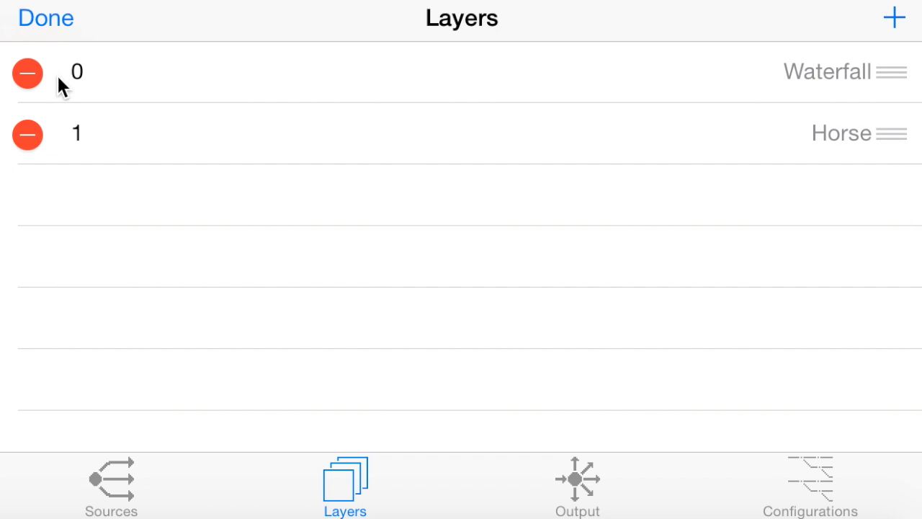
# Delete the Waterfall layer so only Horse remains and finish editing the list.
pyautogui.click(26, 72)
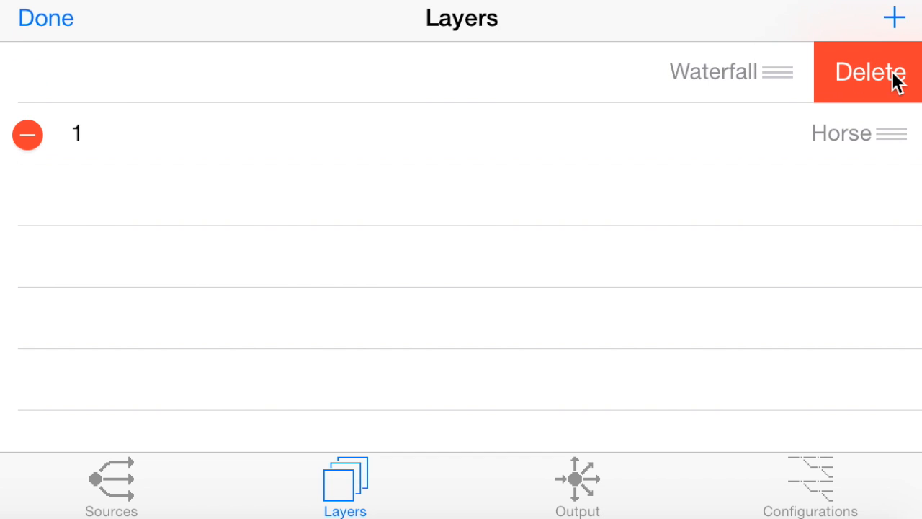
pyautogui.click(893, 72)
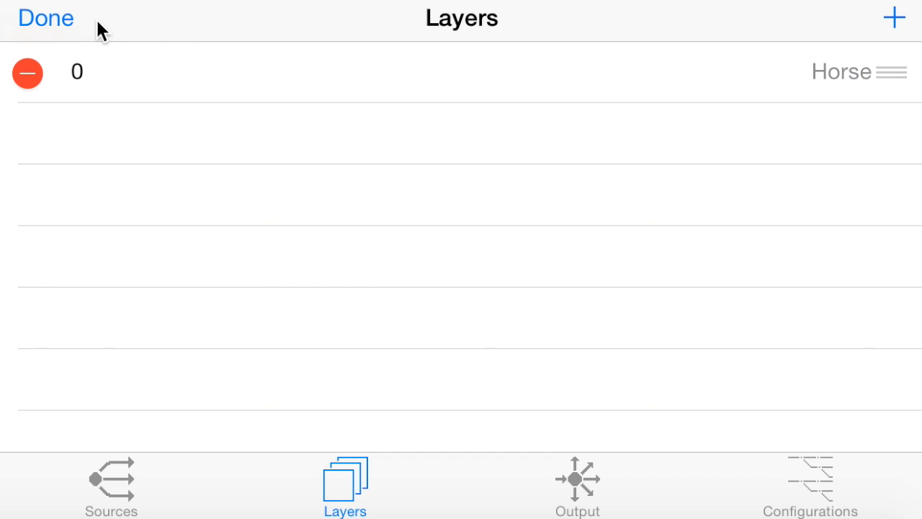
pyautogui.click(57, 21)
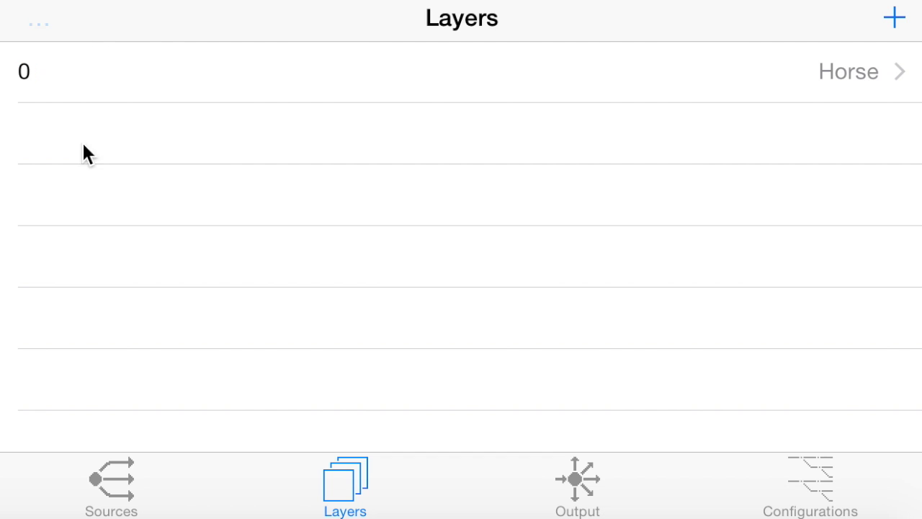
# Delete the Waterfall source from the sources list, leaving Circle and Horse, then go to Output.
pyautogui.click(108, 484)
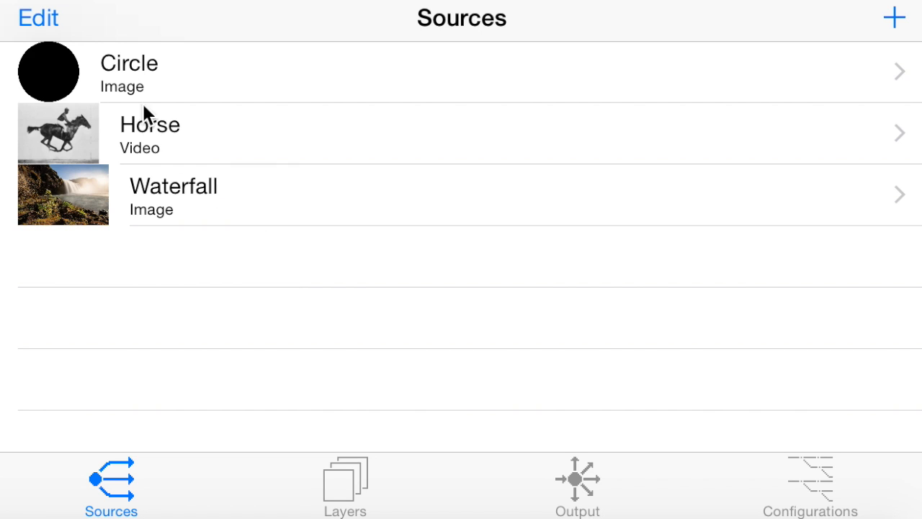
pyautogui.click(40, 18)
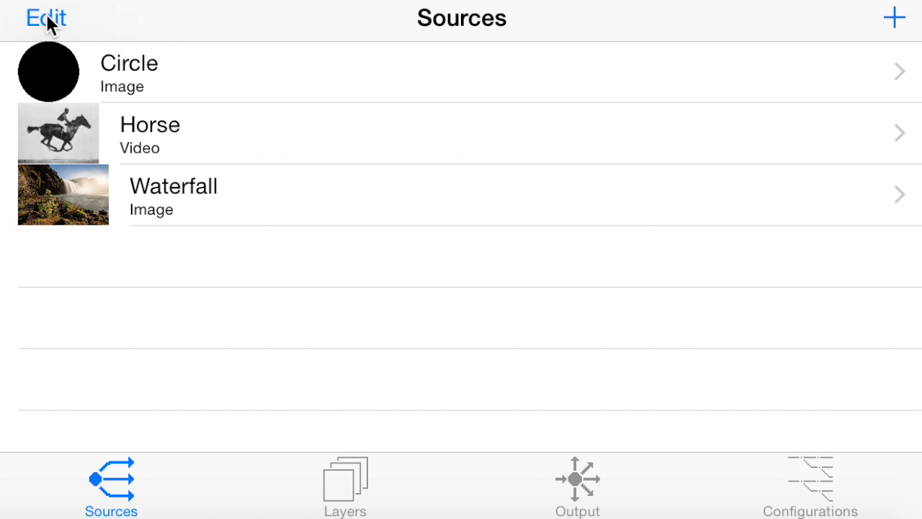
pyautogui.click(28, 192)
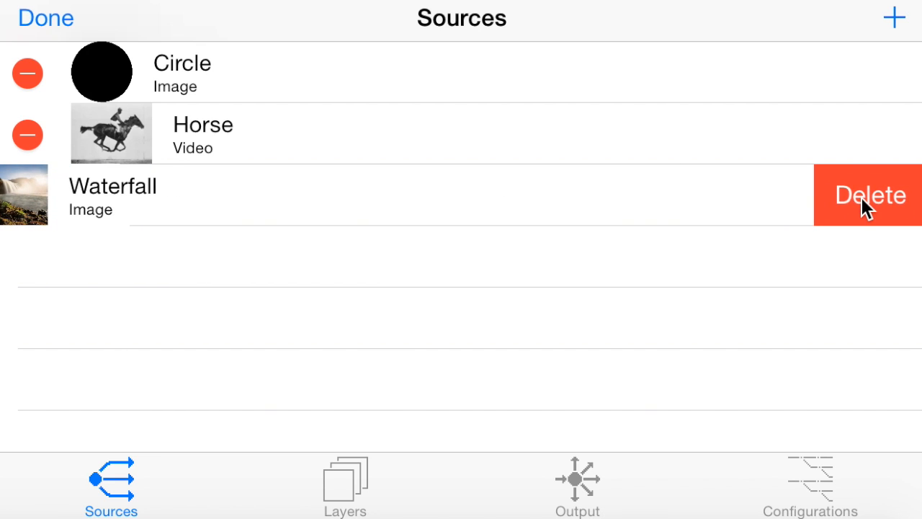
pyautogui.click(861, 196)
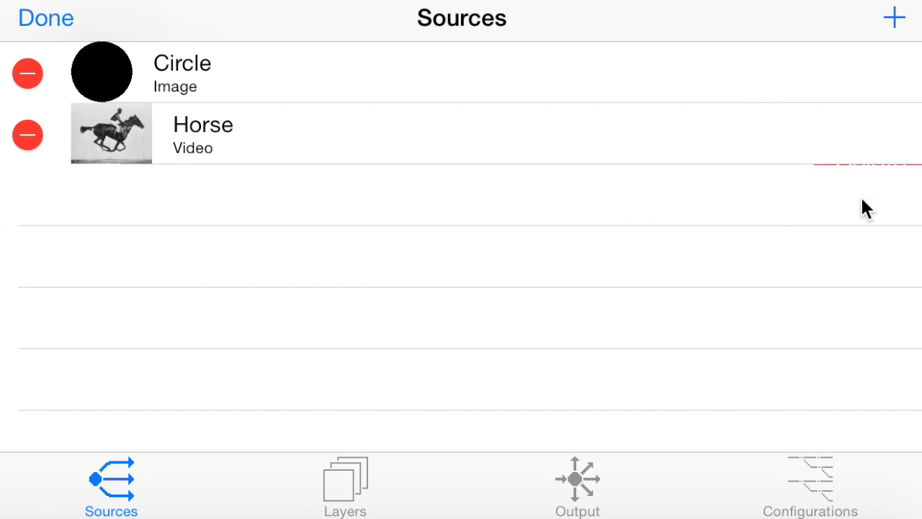
pyautogui.click(45, 18)
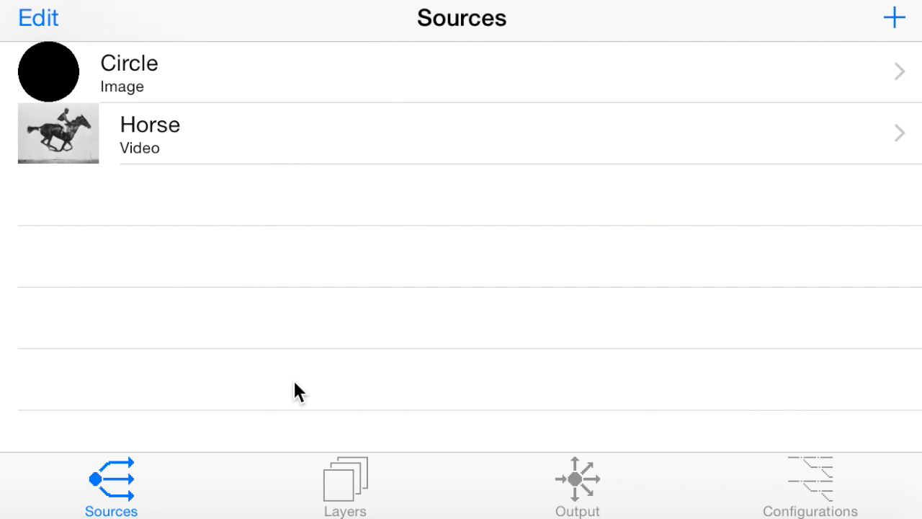
pyautogui.click(579, 473)
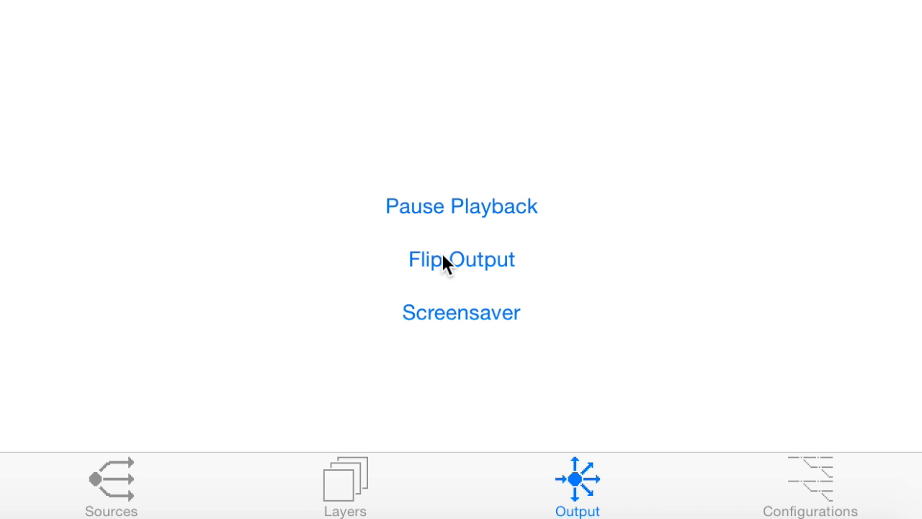
# Pause and resume playback, check New Configuration-1 in Configurations, and return to Sources.
pyautogui.click(441, 216)
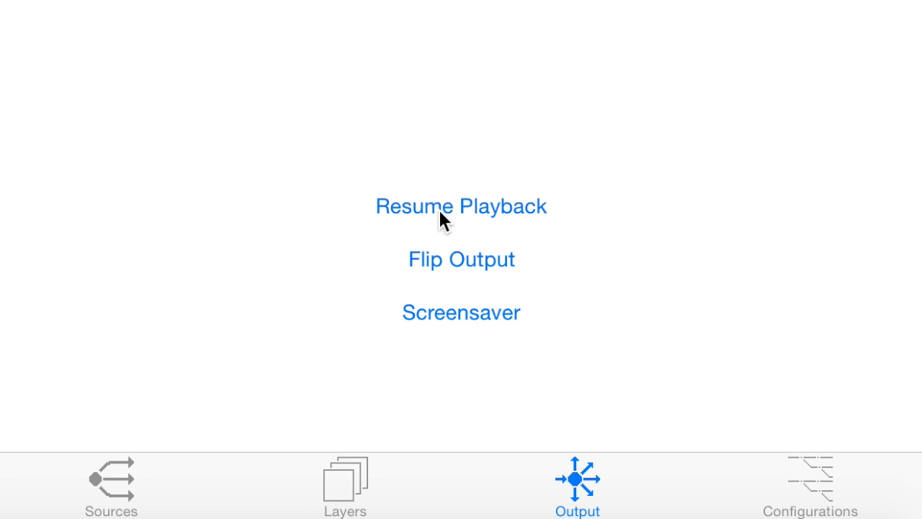
pyautogui.click(441, 216)
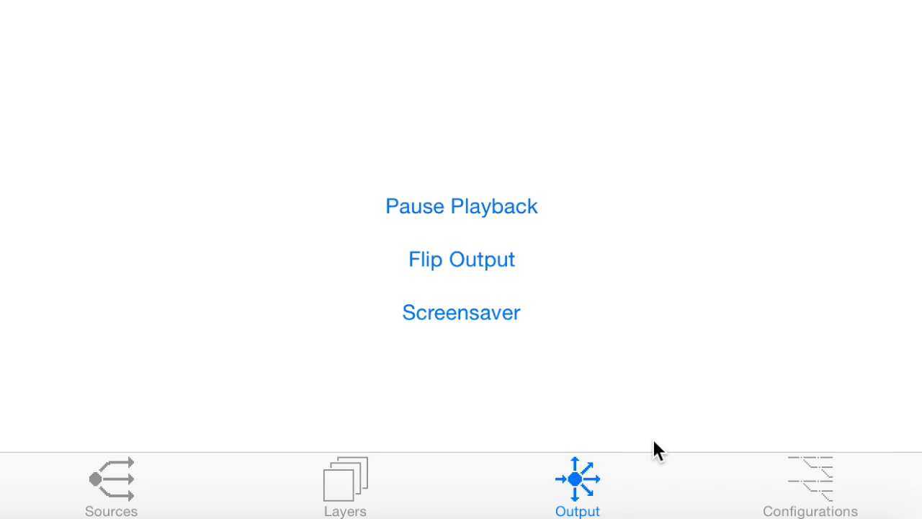
pyautogui.click(824, 487)
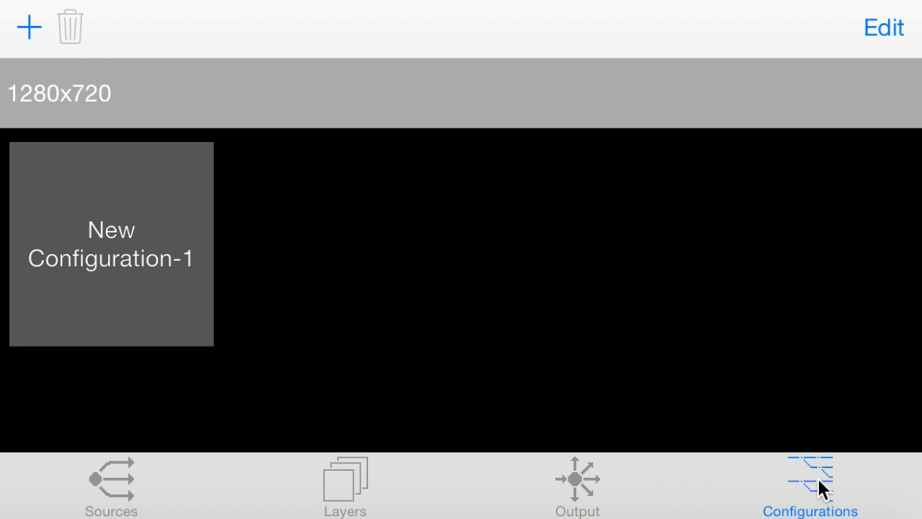
pyautogui.click(108, 486)
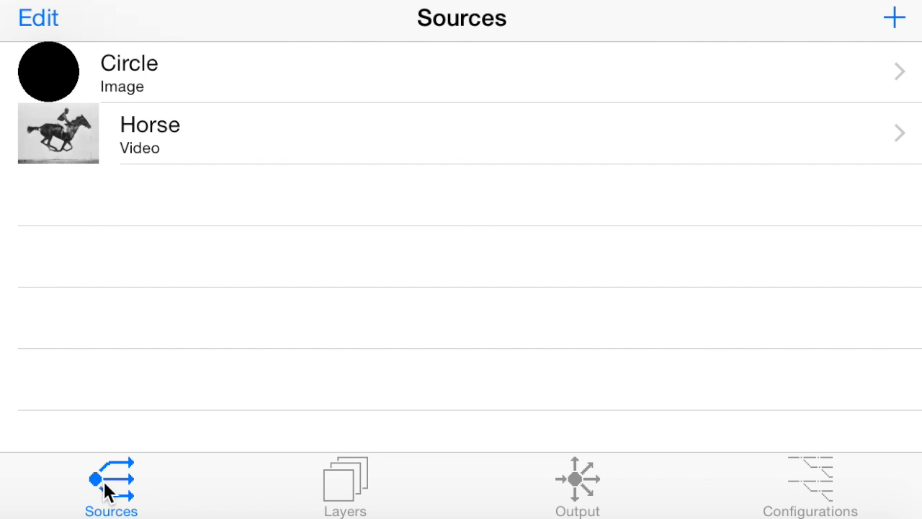